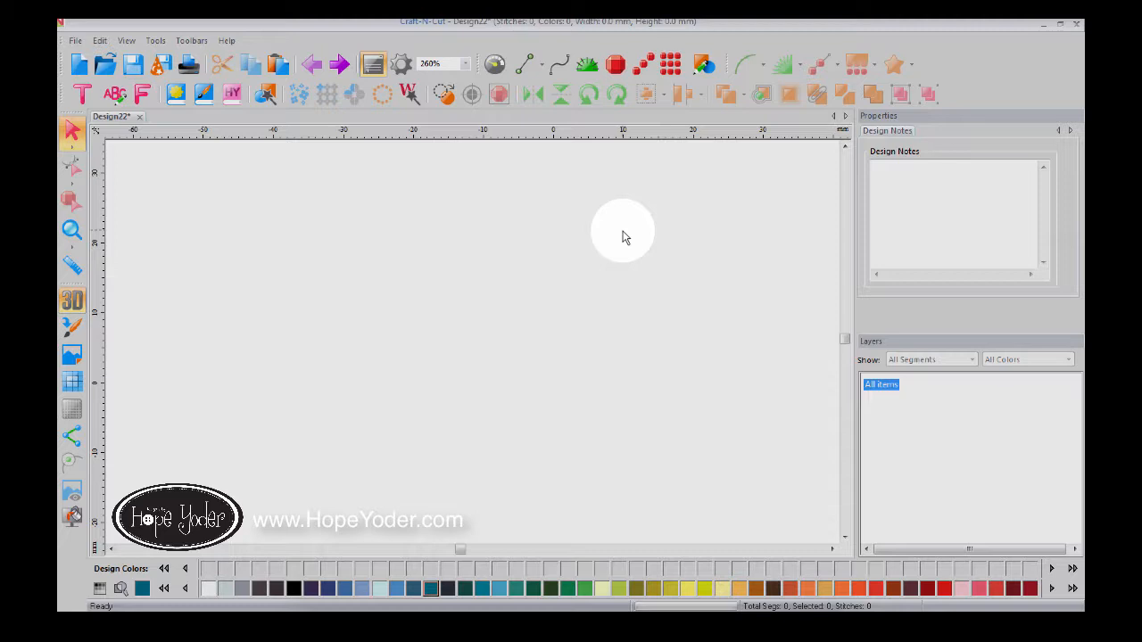
Step: Show the grid and purple origin axes on the canvas
{"action": "left_click", "coordinate": [541, 65]}
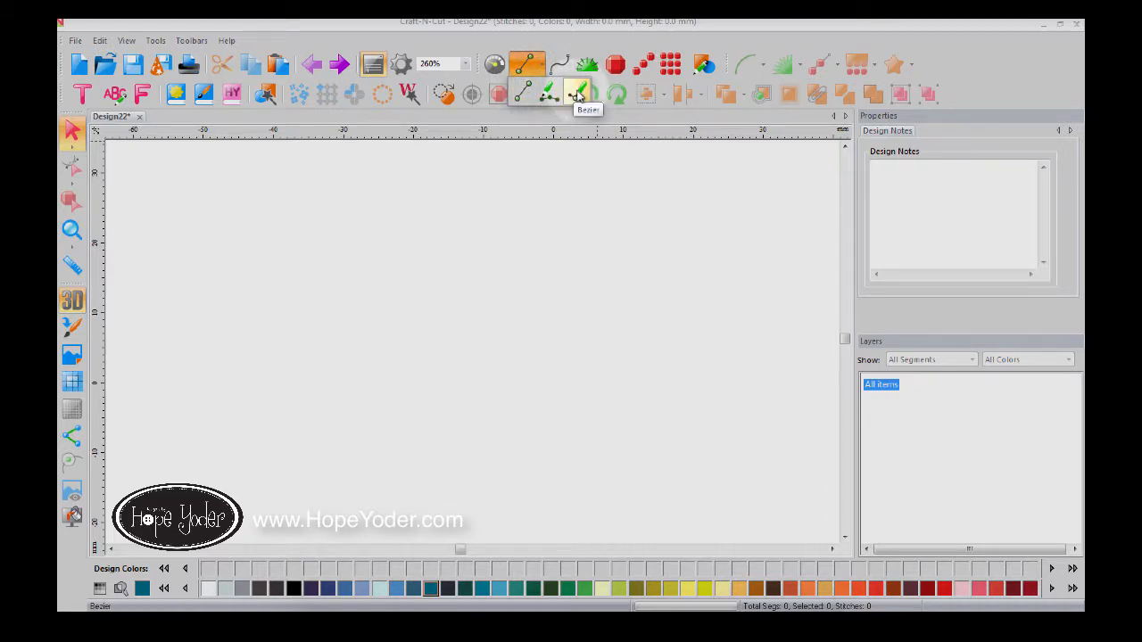
{"action": "left_click", "coordinate": [71, 392]}
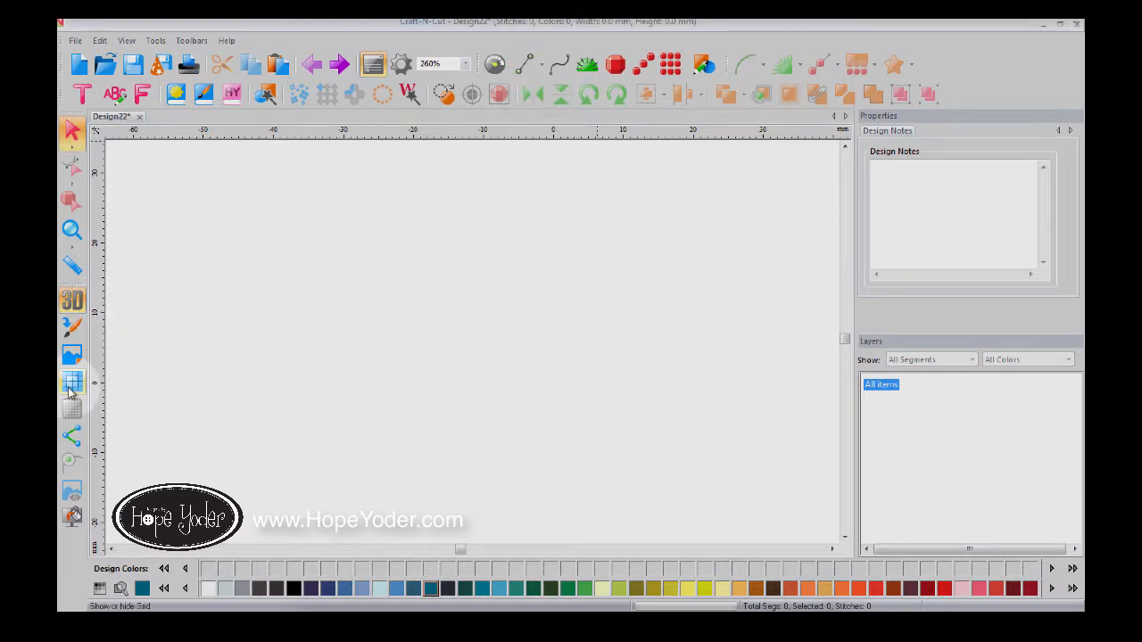
{"action": "left_click", "coordinate": [71, 392]}
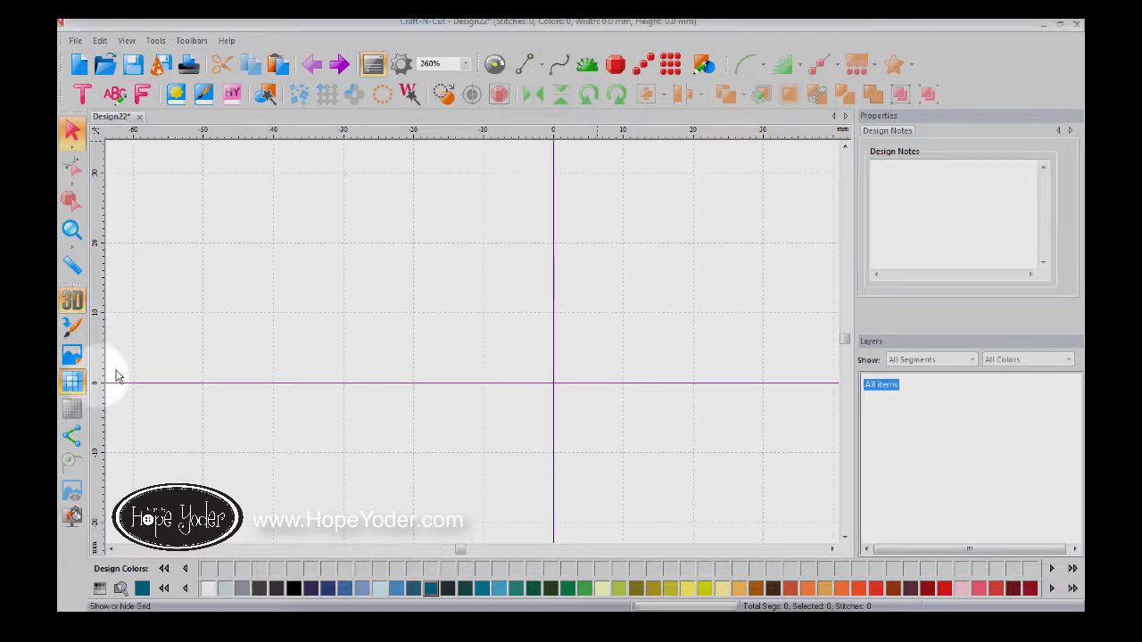
Step: Turn on Snap to grid from the ruler's context menu
{"action": "right_click", "coordinate": [514, 136]}
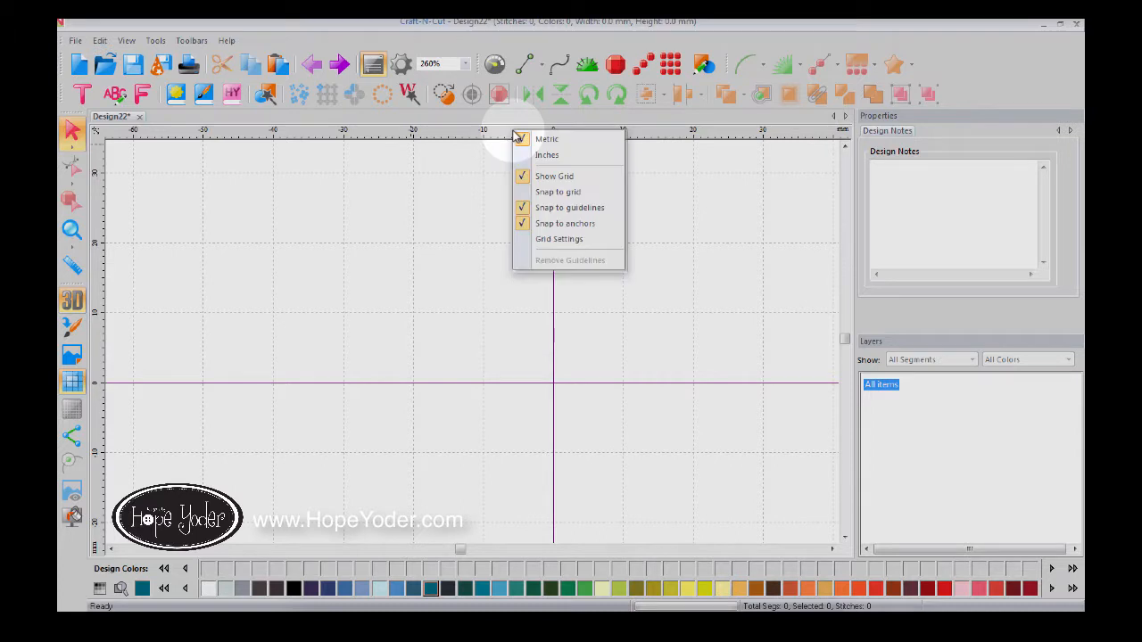
{"action": "left_click", "coordinate": [571, 194]}
{"action": "right_click", "coordinate": [552, 136]}
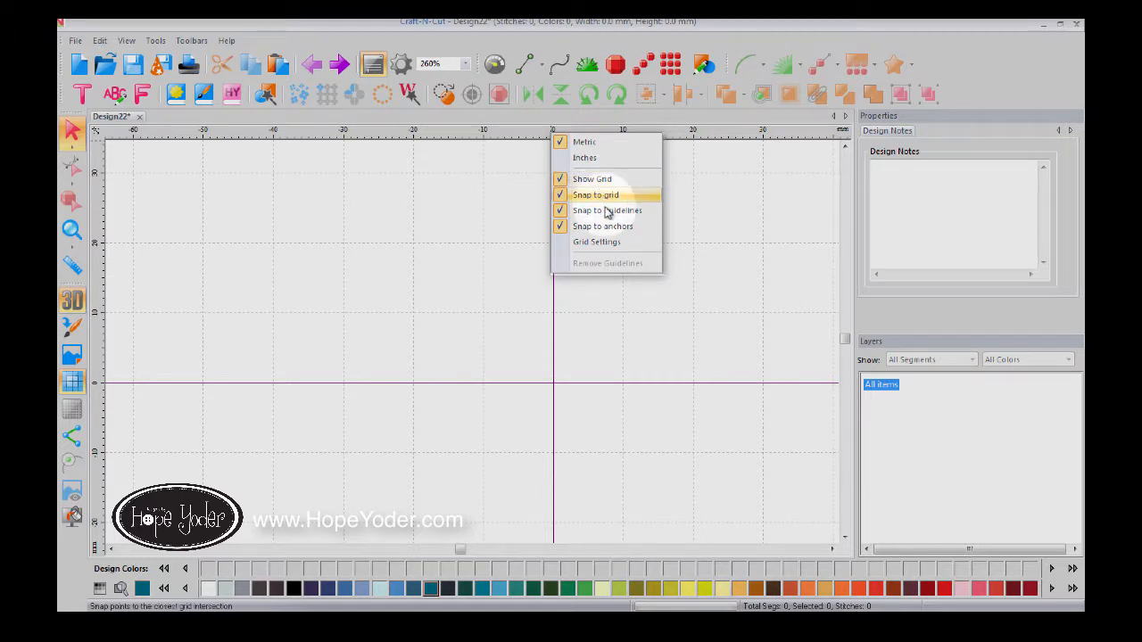
{"action": "left_click", "coordinate": [330, 287]}
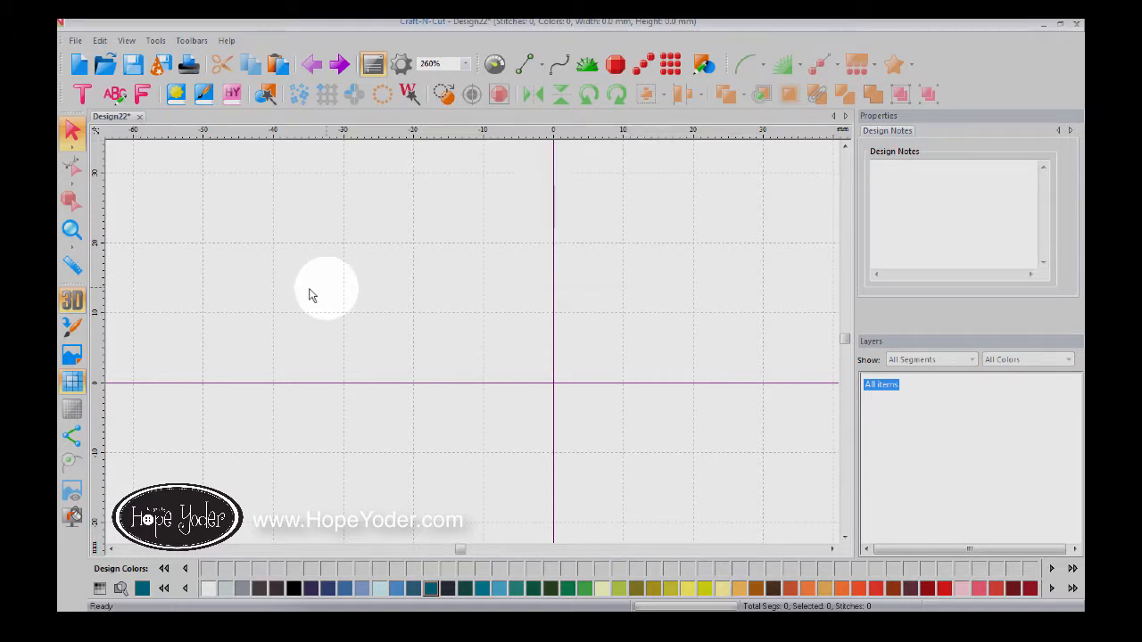
Step: Draw a closed nine-corner straight-line polygon in the grid's upper-left quadrant
{"action": "left_click", "coordinate": [535, 68]}
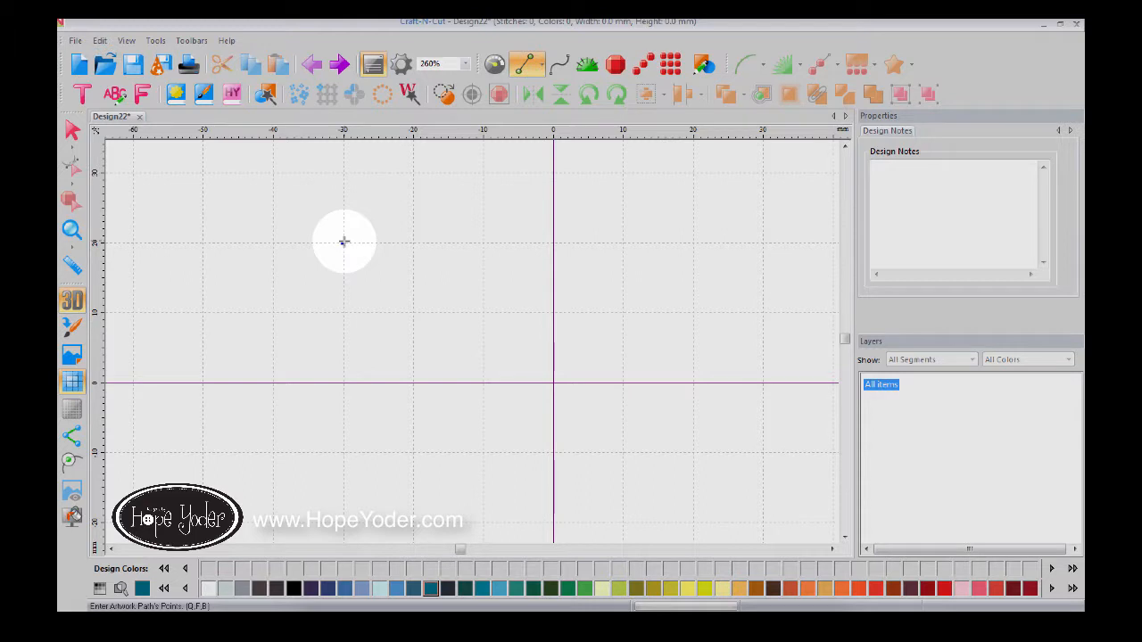
{"action": "left_click", "coordinate": [343, 242]}
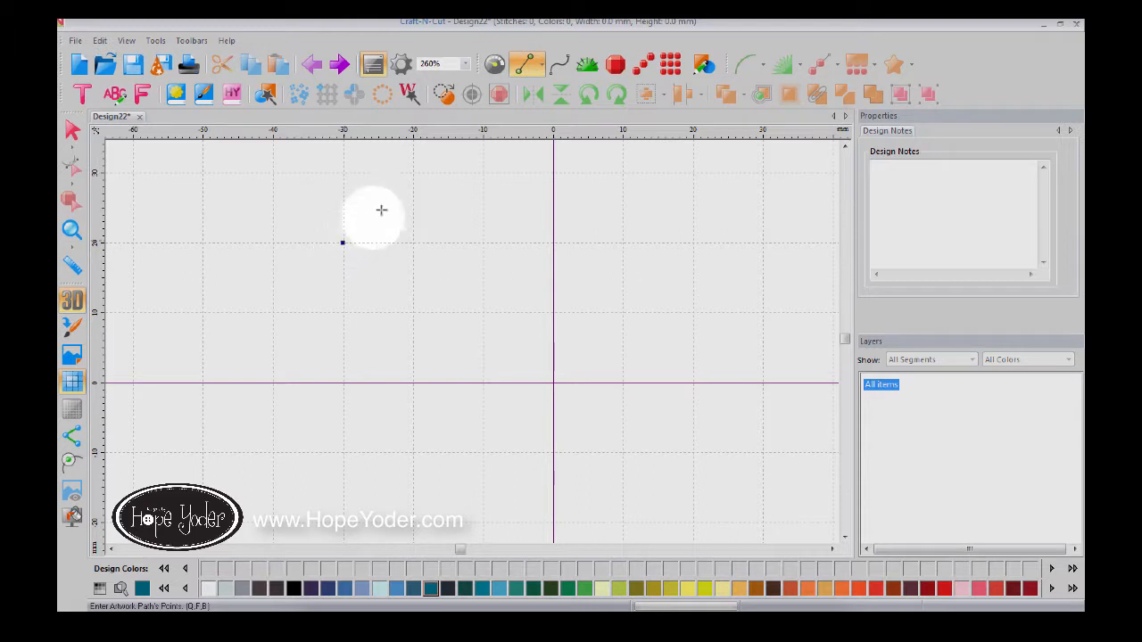
{"action": "left_click", "coordinate": [413, 172]}
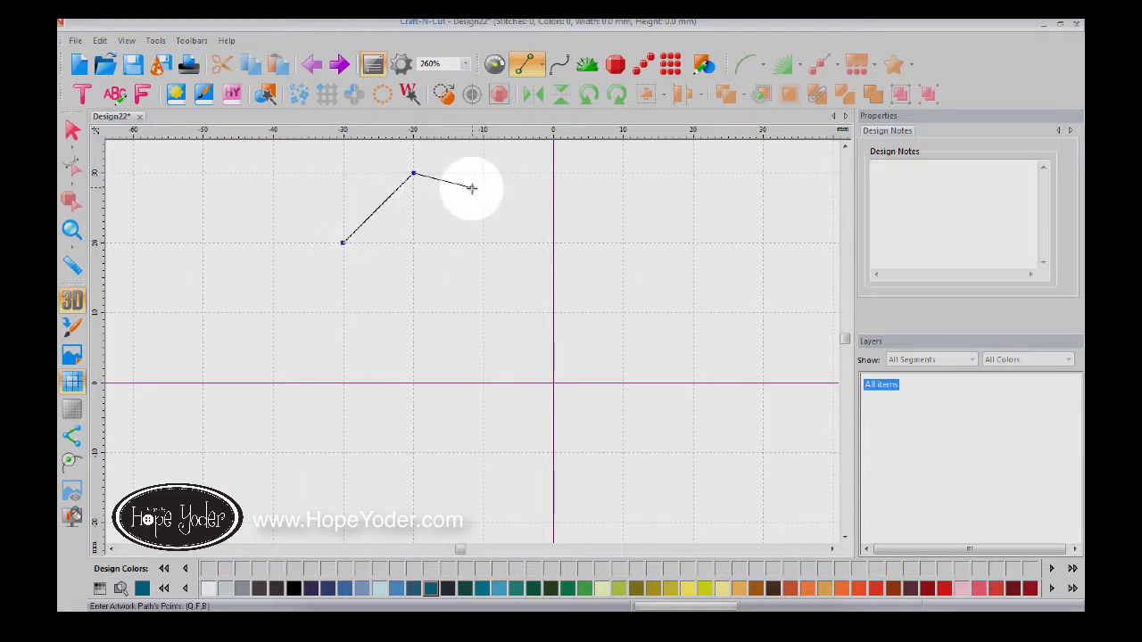
{"action": "left_click", "coordinate": [472, 188]}
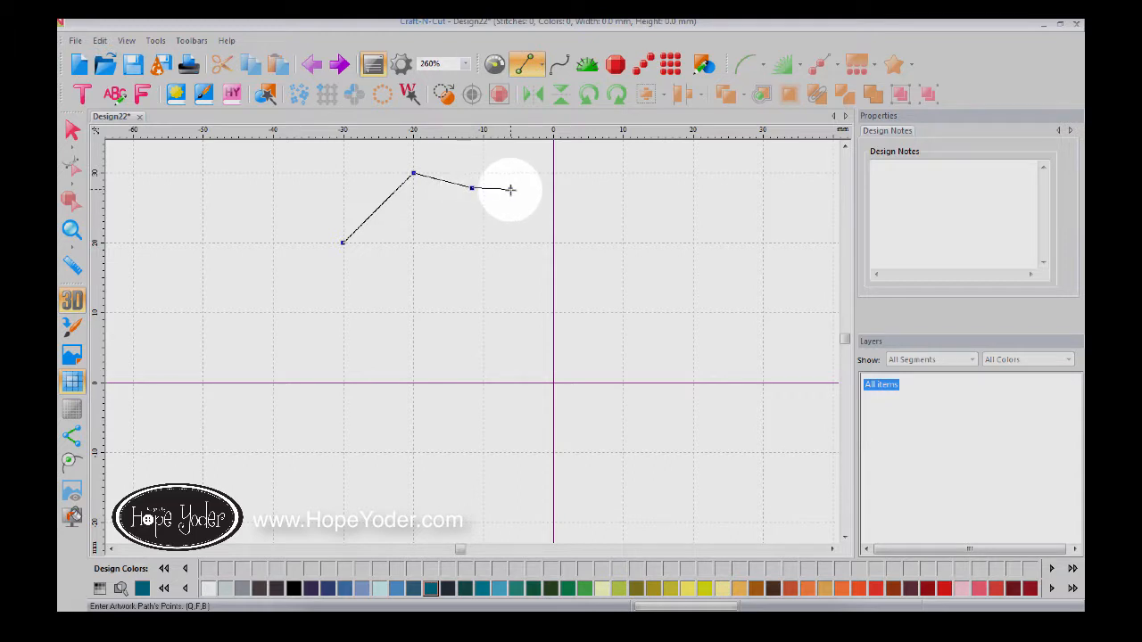
{"action": "left_click", "coordinate": [510, 189]}
{"action": "left_click", "coordinate": [520, 246]}
{"action": "left_click", "coordinate": [482, 313]}
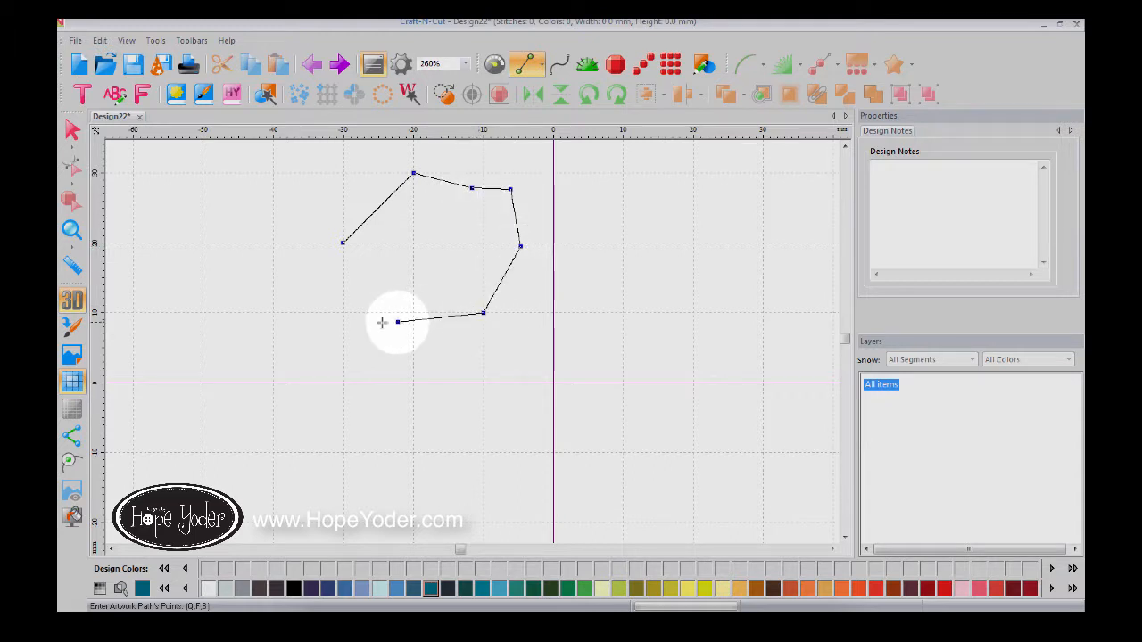
{"action": "left_click", "coordinate": [342, 313]}
{"action": "left_click", "coordinate": [315, 285]}
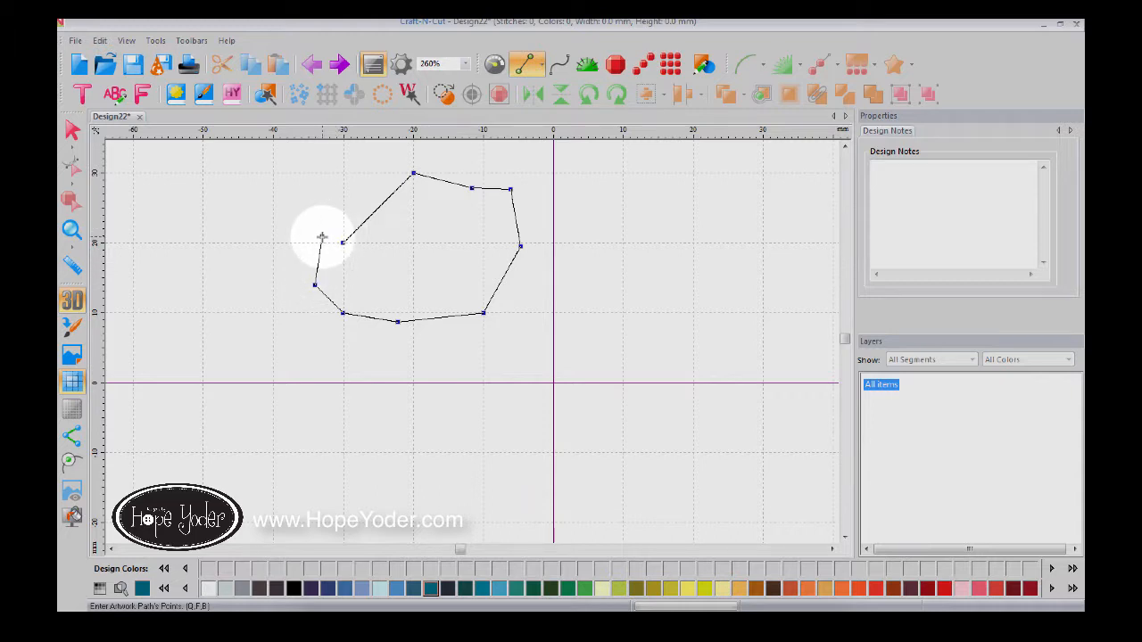
{"action": "left_click", "coordinate": [321, 238]}
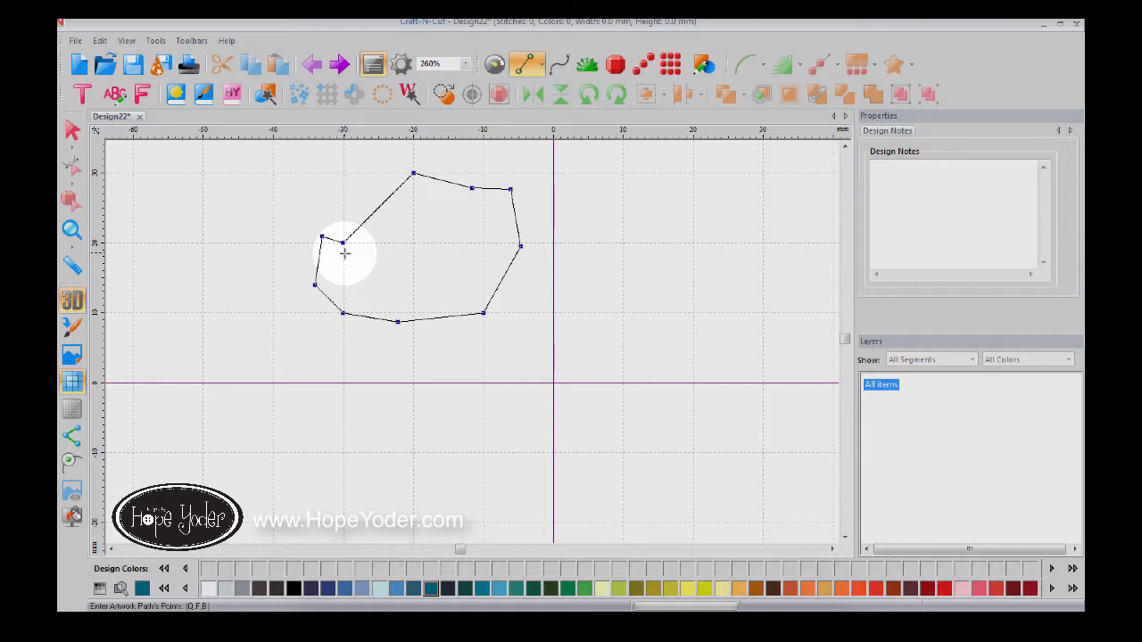
{"action": "left_click", "coordinate": [344, 253]}
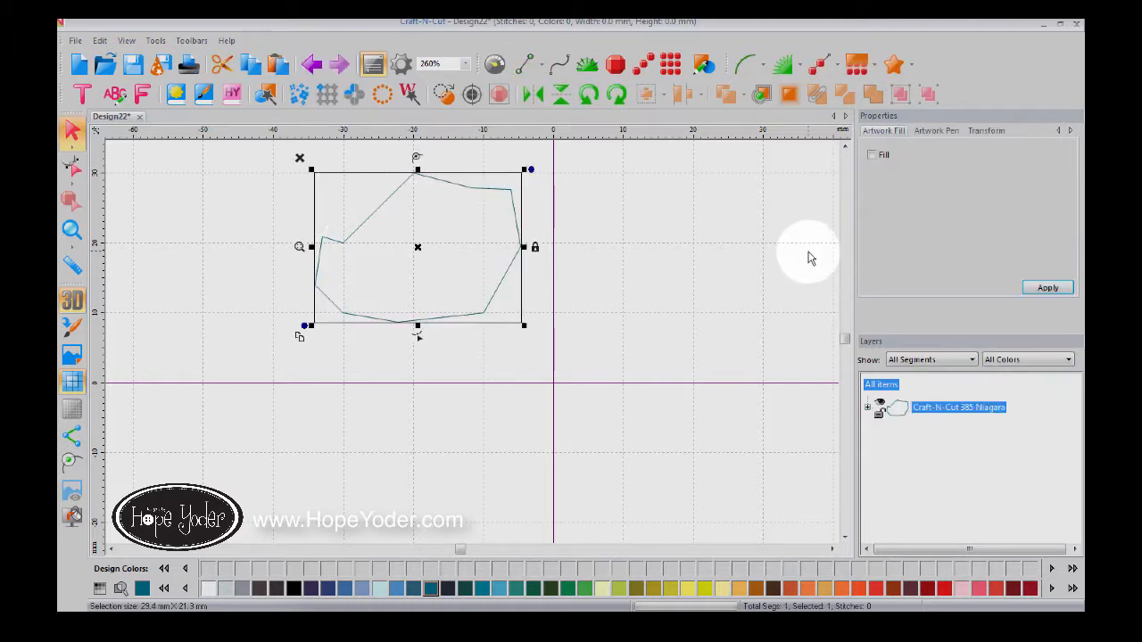
Step: Give the polygon a solid teal fill and zoom in closely on its corners
{"action": "left_click", "coordinate": [872, 155]}
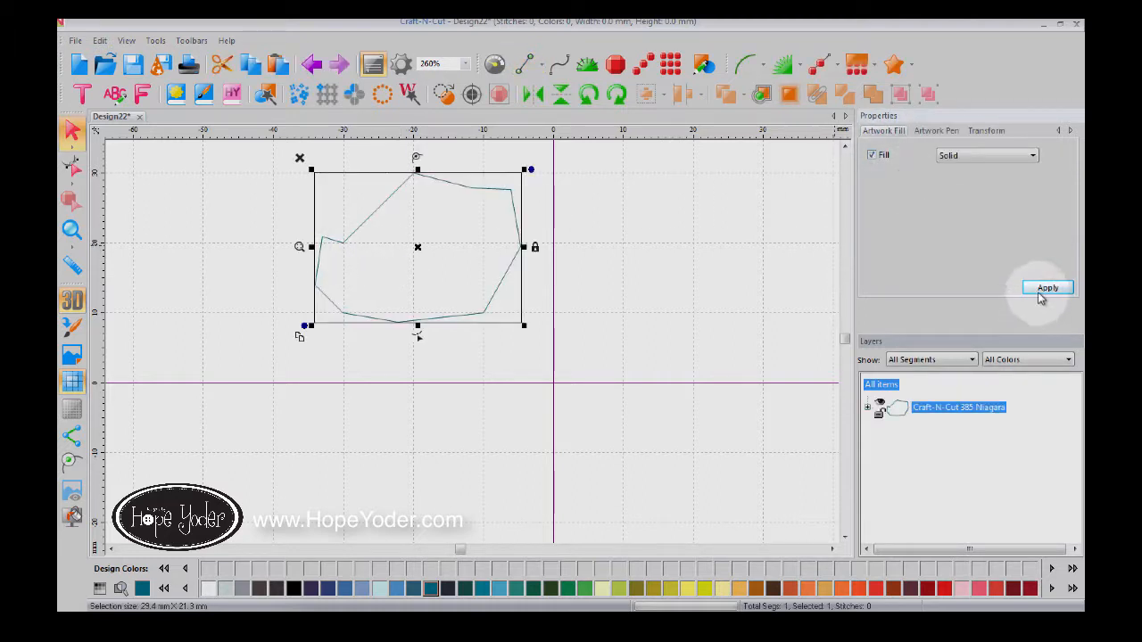
{"action": "left_click", "coordinate": [1044, 289]}
{"action": "left_click", "coordinate": [71, 232]}
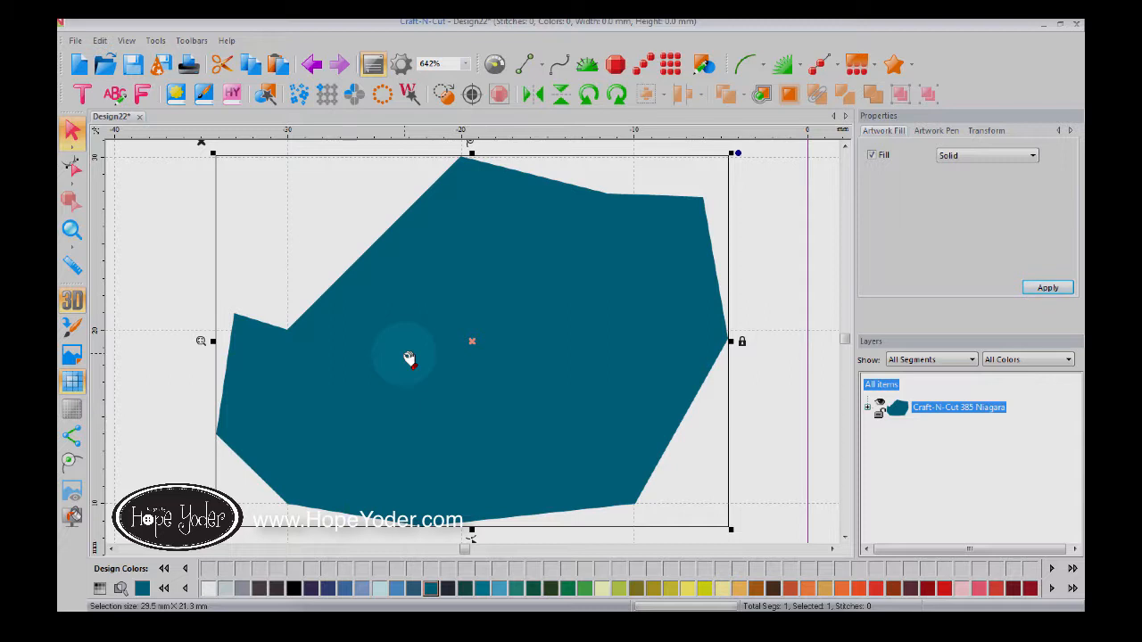
Step: Simplify Smoothen the polygon at 93% curve precision, then undo and redo to compare
{"action": "right_click", "coordinate": [474, 329]}
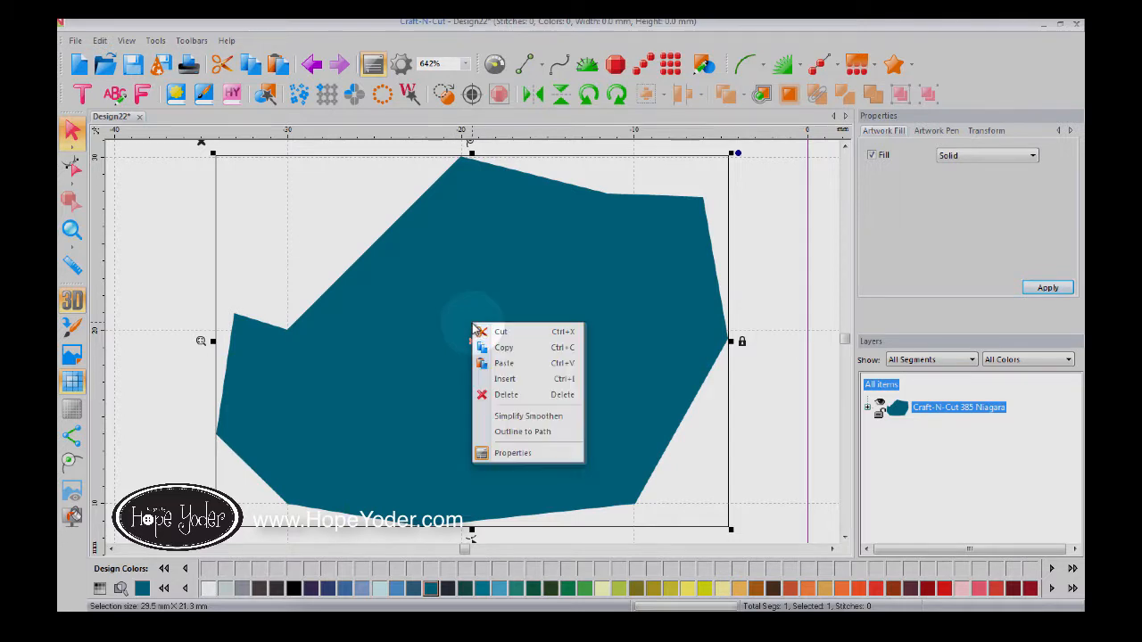
{"action": "left_click", "coordinate": [514, 417]}
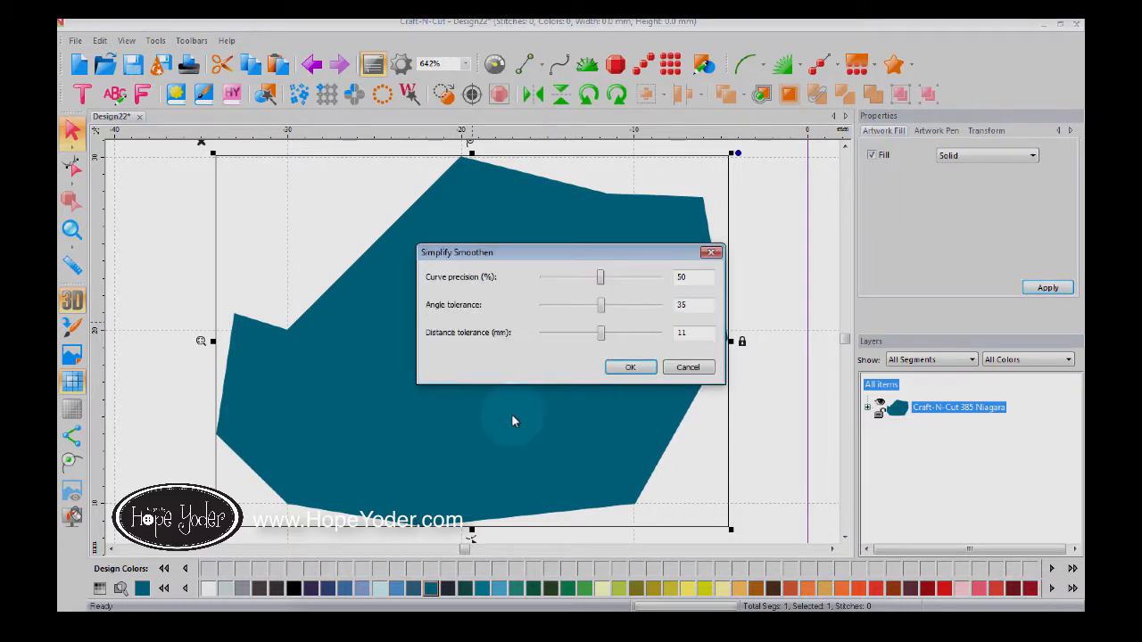
{"action": "left_click_drag", "start_coordinate": [599, 278], "coordinate": [623, 305]}
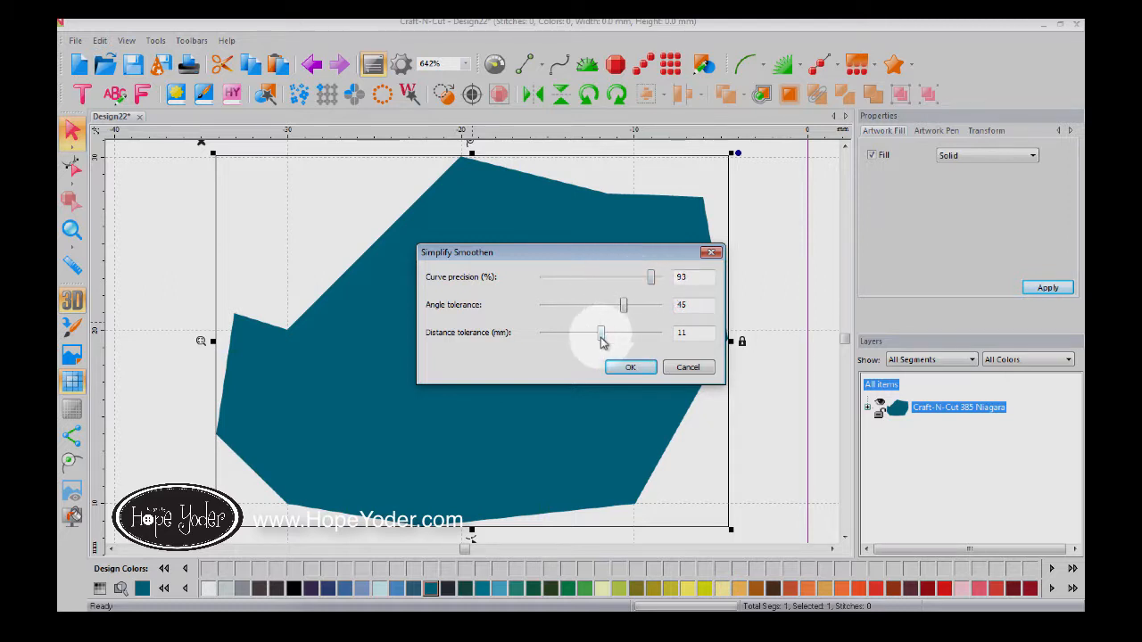
{"action": "left_click", "coordinate": [628, 366]}
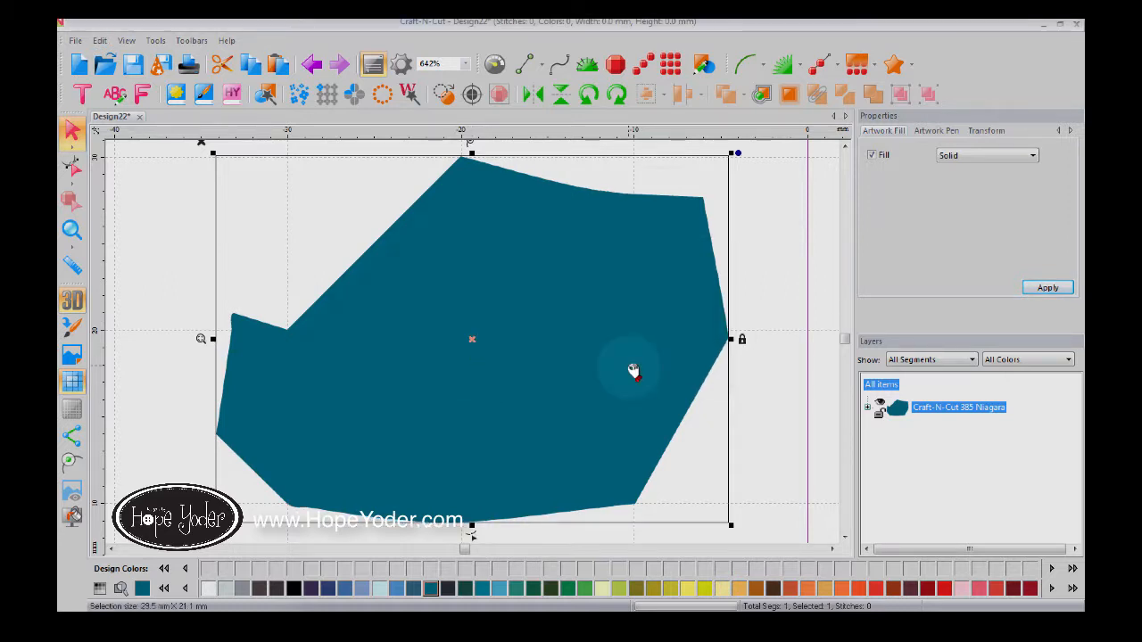
{"action": "left_click", "coordinate": [312, 66]}
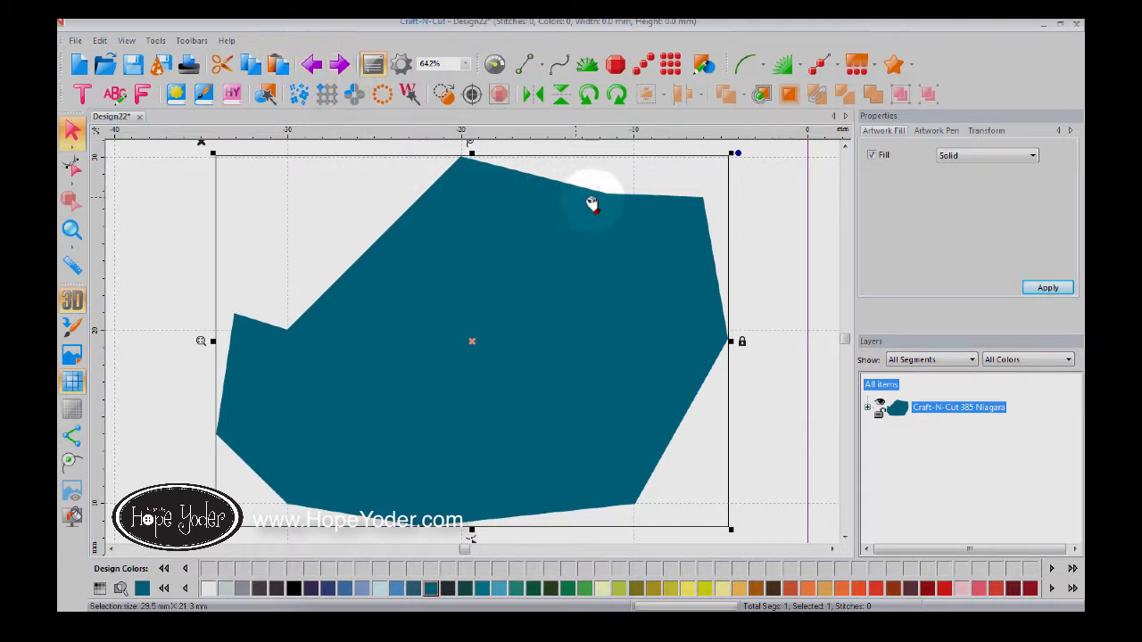
{"action": "left_click", "coordinate": [345, 69]}
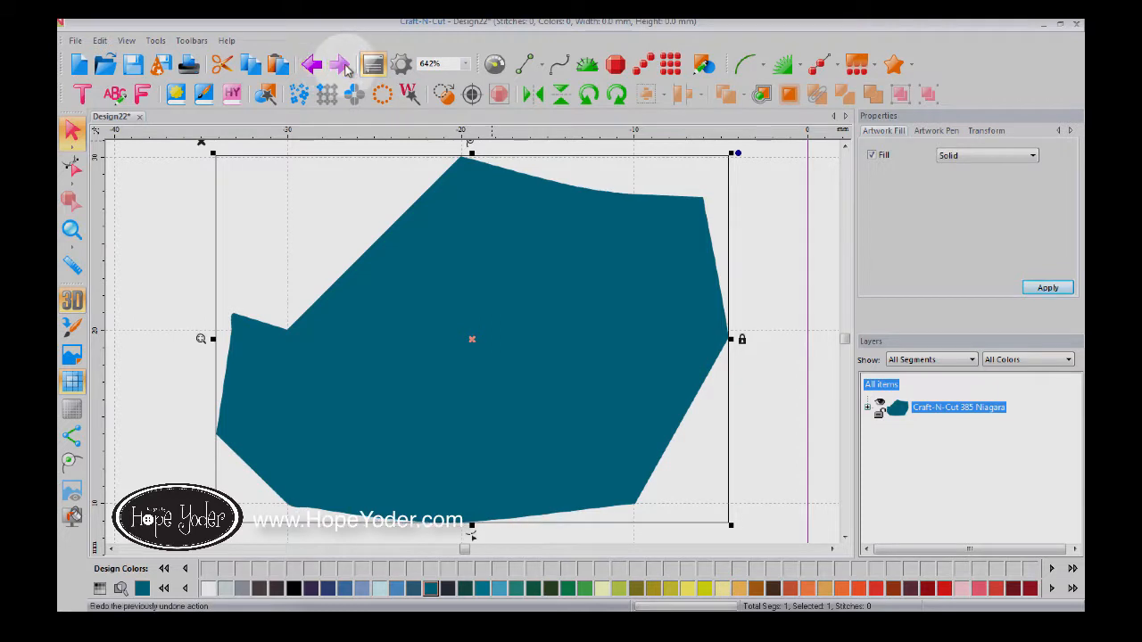
Step: Convert the shape's outline to a path, select its Artwork item, and close Design22
{"action": "right_click", "coordinate": [509, 417]}
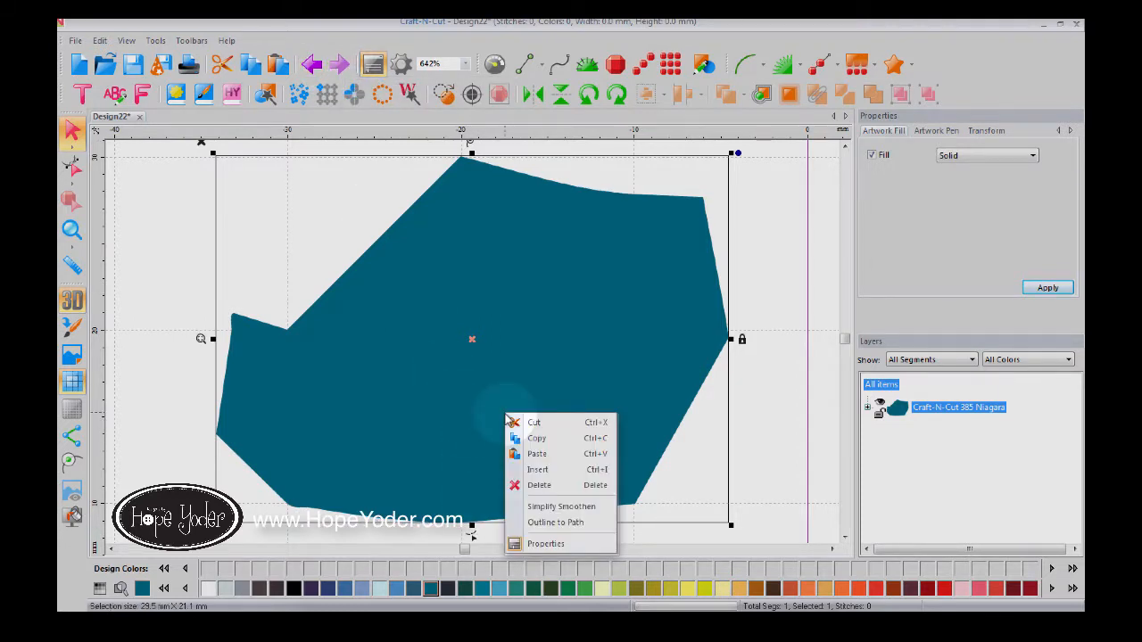
{"action": "left_click", "coordinate": [554, 523]}
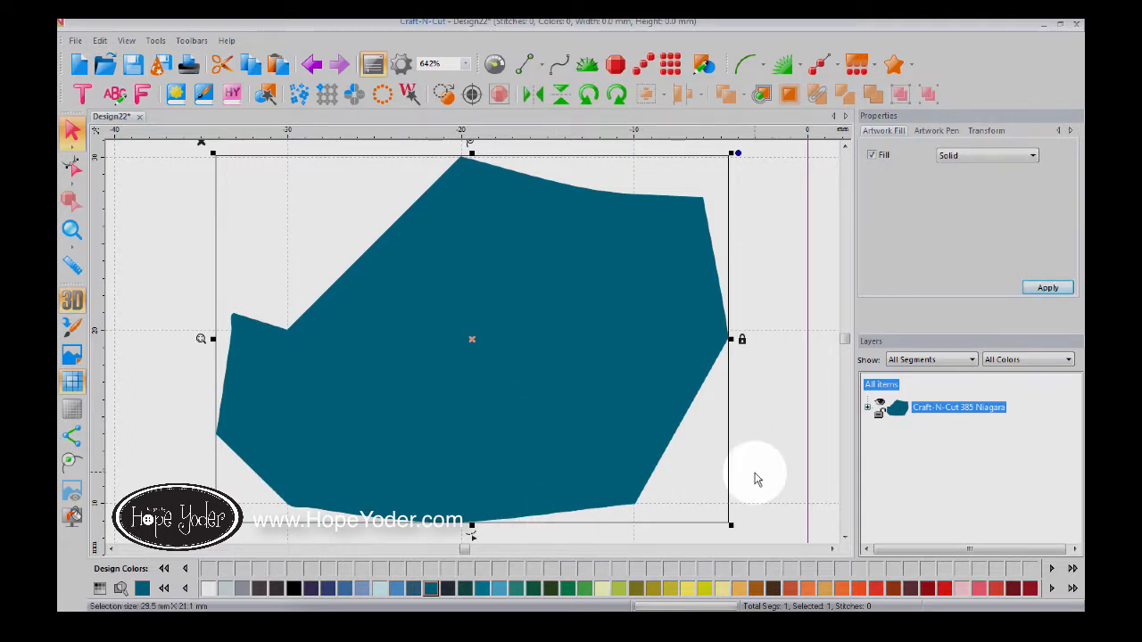
{"action": "left_click", "coordinate": [867, 409]}
{"action": "left_click", "coordinate": [942, 430]}
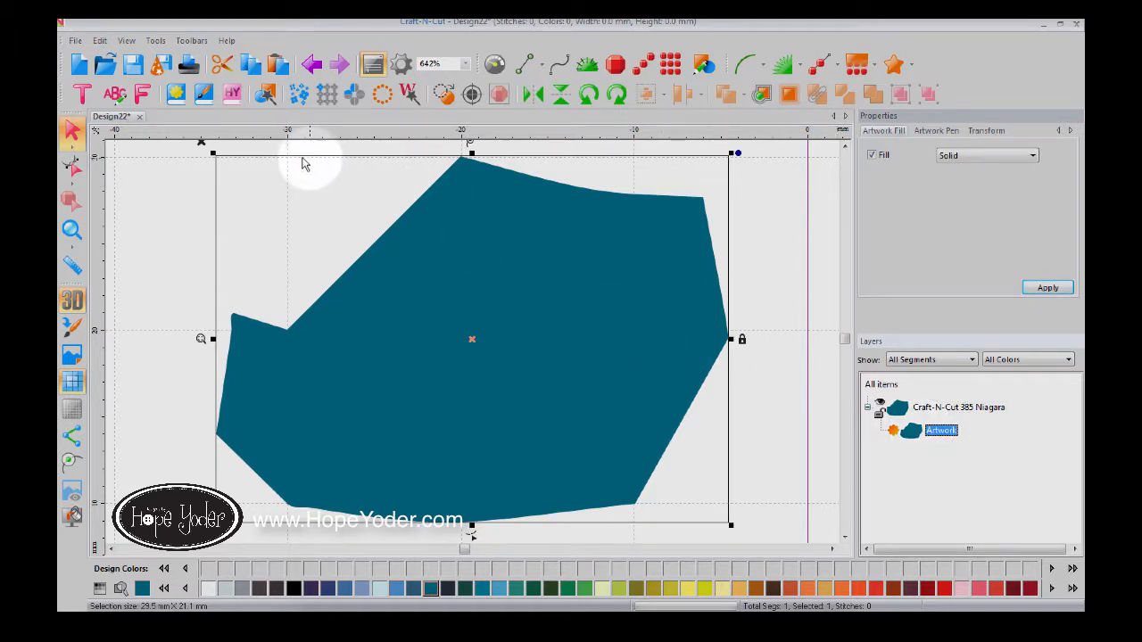
{"action": "left_click", "coordinate": [140, 122]}
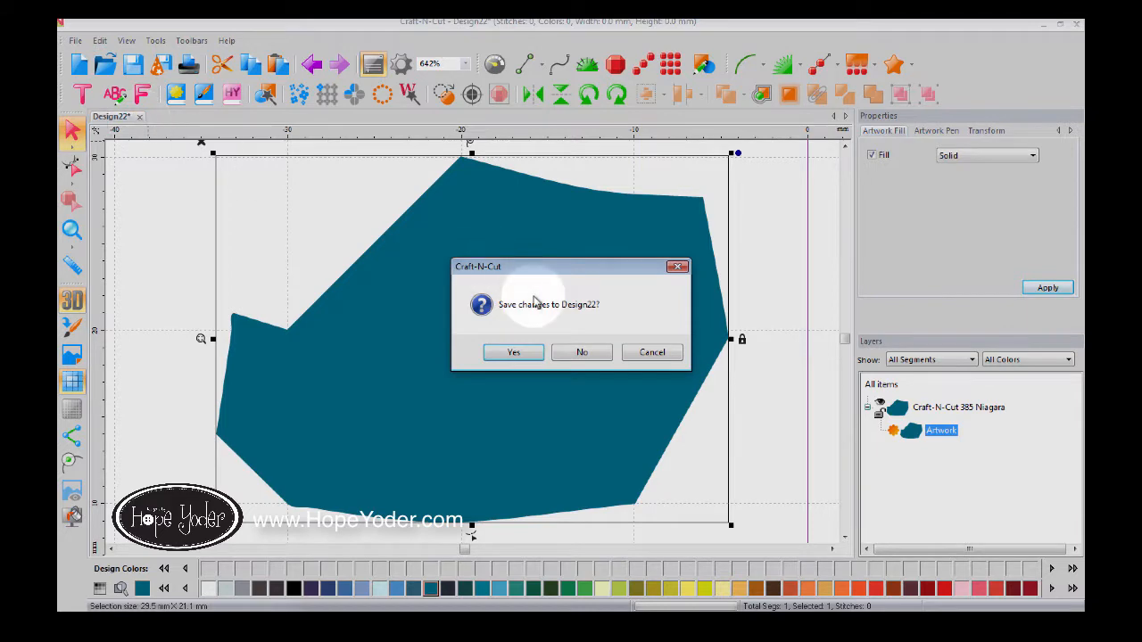
Step: Discard Design22's changes, start new Design23, and sketch then undo a freehand pen curve
{"action": "left_click", "coordinate": [581, 353]}
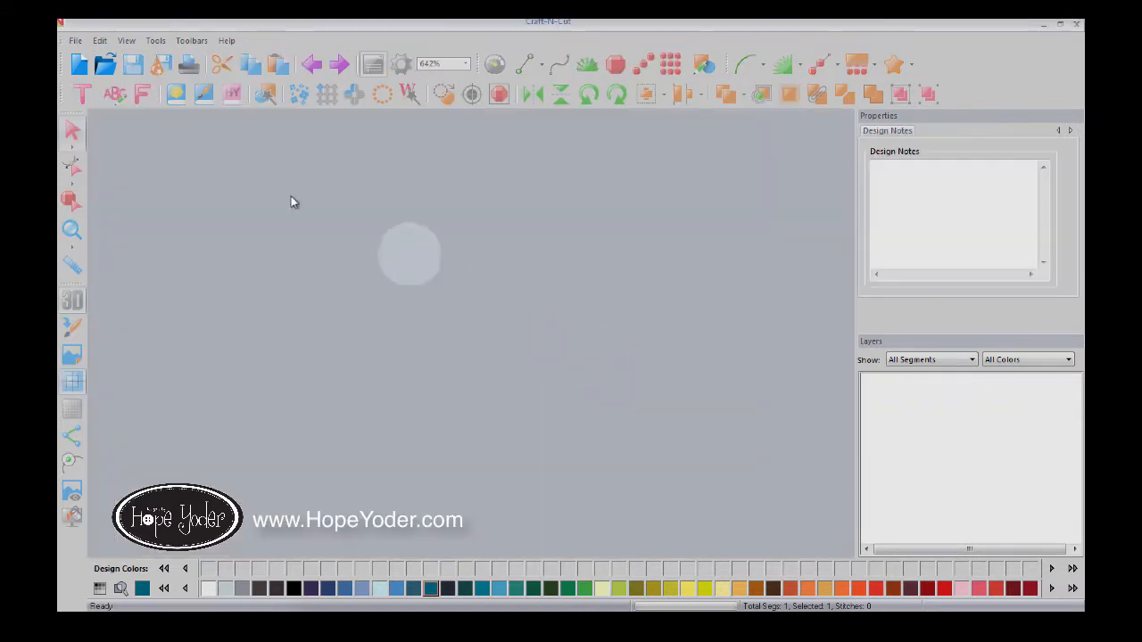
{"action": "left_click", "coordinate": [79, 64]}
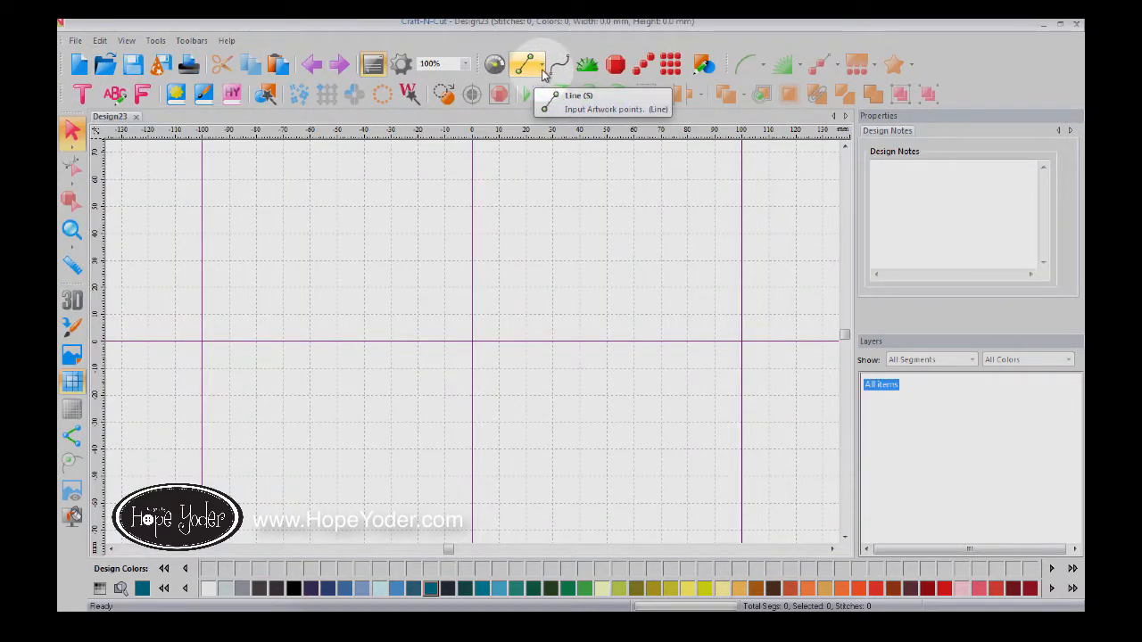
{"action": "left_click", "coordinate": [543, 69]}
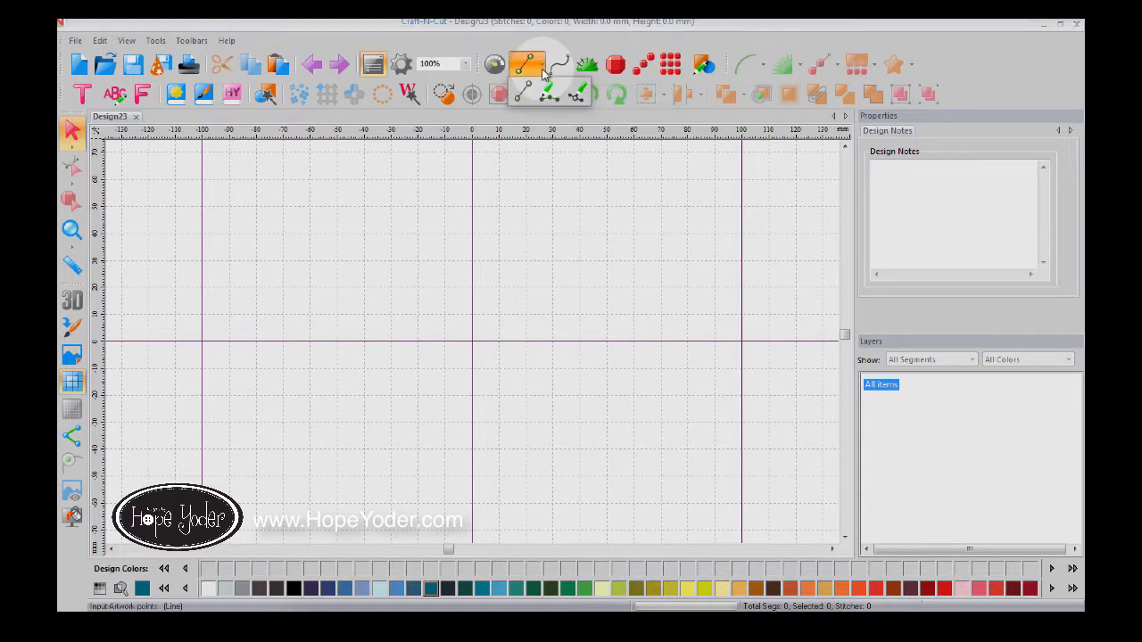
{"action": "left_click", "coordinate": [549, 94]}
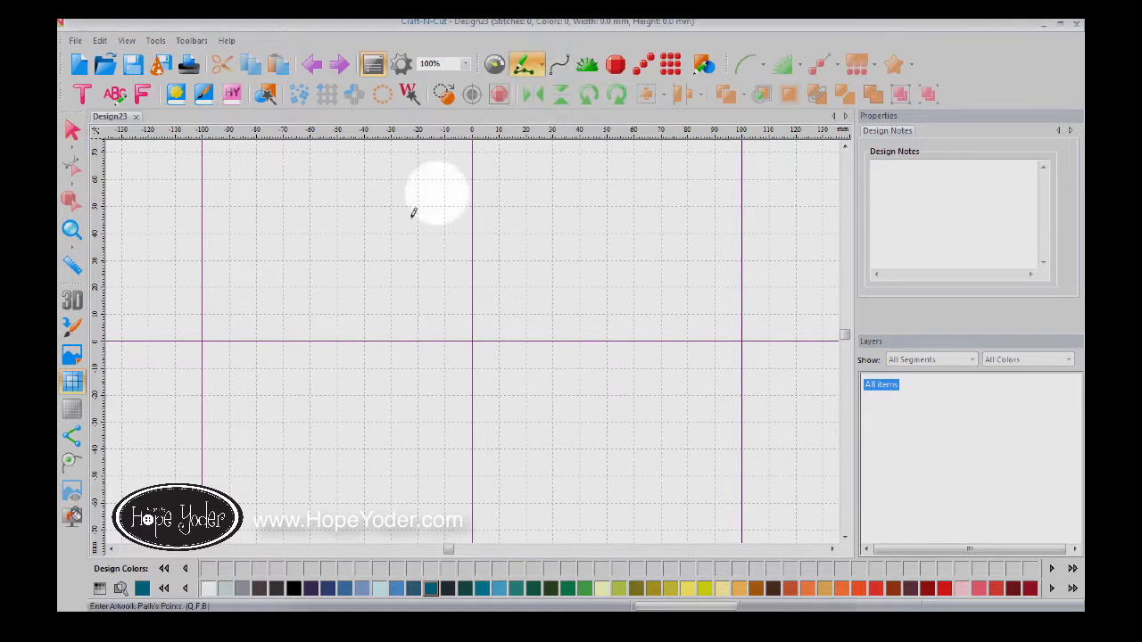
{"action": "mouse_move", "coordinate": [342, 285]}
{"action": "left_mouse_down"}
{"action": "mouse_move", "coordinate": [506, 204]}
{"action": "mouse_move", "coordinate": [573, 248]}
{"action": "mouse_move", "coordinate": [536, 363]}
{"action": "mouse_move", "coordinate": [338, 364]}
{"action": "mouse_move", "coordinate": [249, 384]}
{"action": "mouse_move", "coordinate": [320, 454]}
{"action": "mouse_move", "coordinate": [507, 489]}
{"action": "mouse_move", "coordinate": [763, 299]}
{"action": "mouse_move", "coordinate": [668, 165]}
{"action": "mouse_move", "coordinate": [410, 178]}
{"action": "mouse_move", "coordinate": [278, 209]}
{"action": "mouse_move", "coordinate": [223, 264]}
{"action": "mouse_move", "coordinate": [338, 318]}
{"action": "mouse_move", "coordinate": [432, 317]}
{"action": "left_mouse_up"}
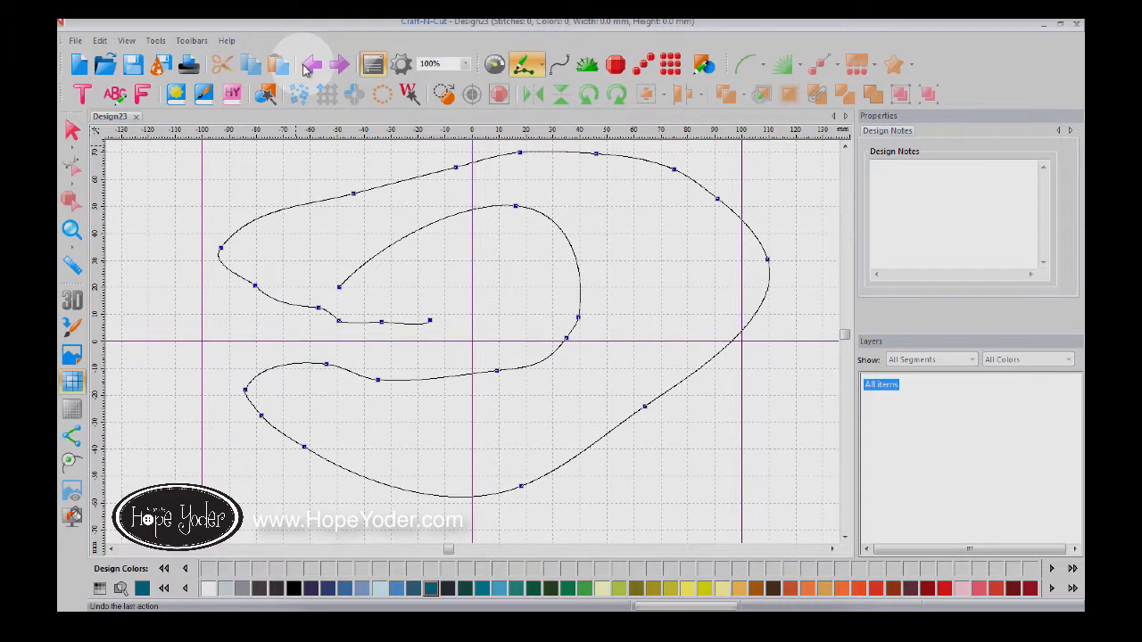
{"action": "right_click", "coordinate": [576, 194]}
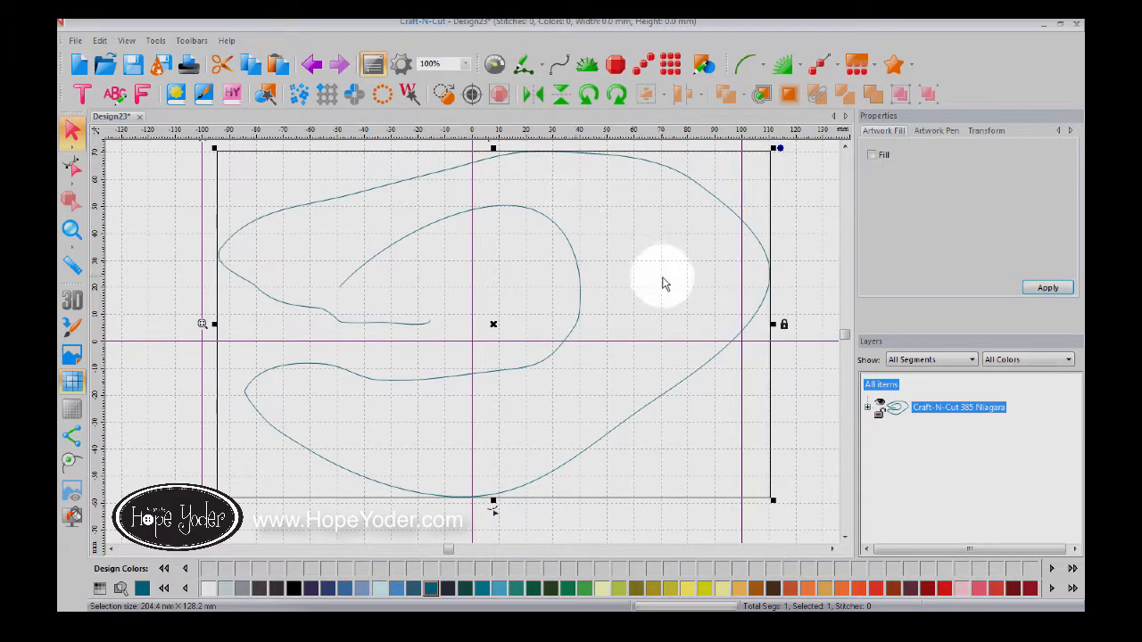
{"action": "left_click", "coordinate": [312, 64]}
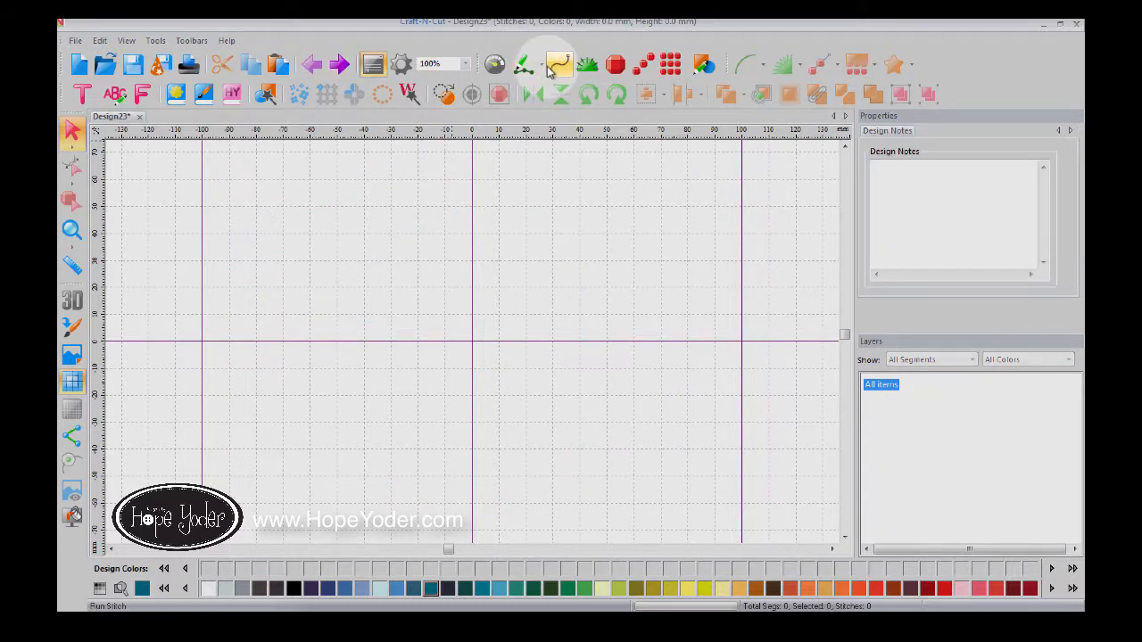
Step: Write 'Hope' as one freehand stroke, finish it, and hide the grid and guidelines
{"action": "left_click", "coordinate": [525, 65]}
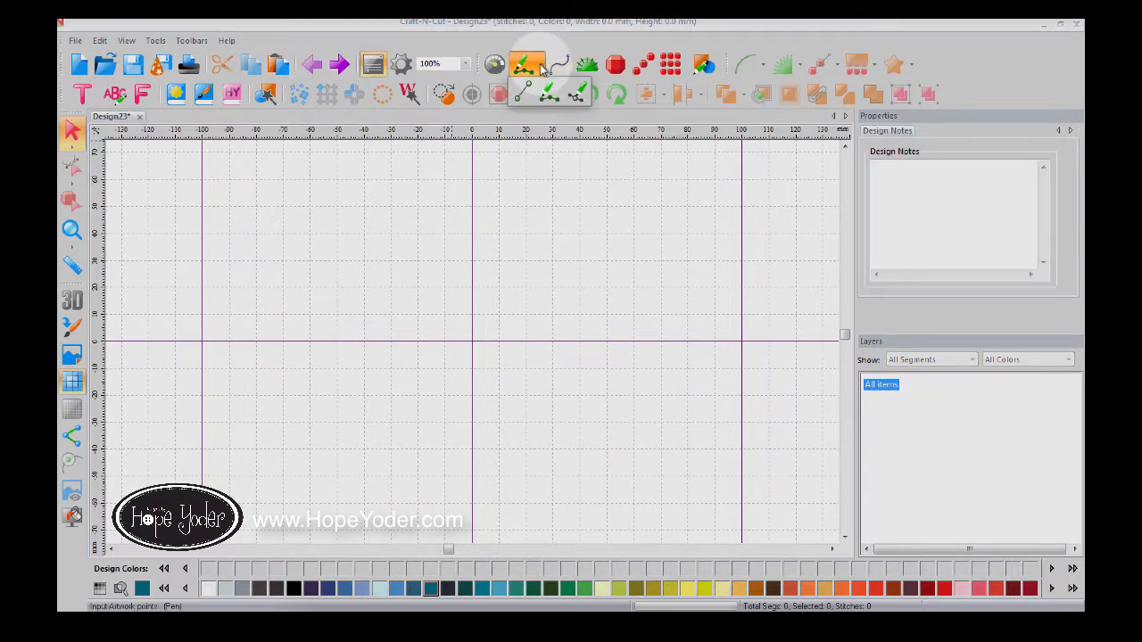
{"action": "left_click", "coordinate": [291, 202]}
{"action": "left_click", "coordinate": [325, 384]}
{"action": "mouse_move", "coordinate": [340, 283]}
{"action": "left_mouse_down"}
{"action": "mouse_move", "coordinate": [398, 322]}
{"action": "mouse_move", "coordinate": [433, 158]}
{"action": "mouse_move", "coordinate": [436, 267]}
{"action": "mouse_move", "coordinate": [479, 371]}
{"action": "mouse_move", "coordinate": [515, 313]}
{"action": "mouse_move", "coordinate": [551, 363]}
{"action": "mouse_move", "coordinate": [534, 303]}
{"action": "mouse_move", "coordinate": [538, 314]}
{"action": "mouse_move", "coordinate": [565, 288]}
{"action": "mouse_move", "coordinate": [614, 410]}
{"action": "mouse_move", "coordinate": [570, 295]}
{"action": "mouse_move", "coordinate": [602, 288]}
{"action": "mouse_move", "coordinate": [594, 307]}
{"action": "mouse_move", "coordinate": [604, 307]}
{"action": "mouse_move", "coordinate": [644, 290]}
{"action": "mouse_move", "coordinate": [621, 303]}
{"action": "mouse_move", "coordinate": [692, 333]}
{"action": "left_mouse_up"}
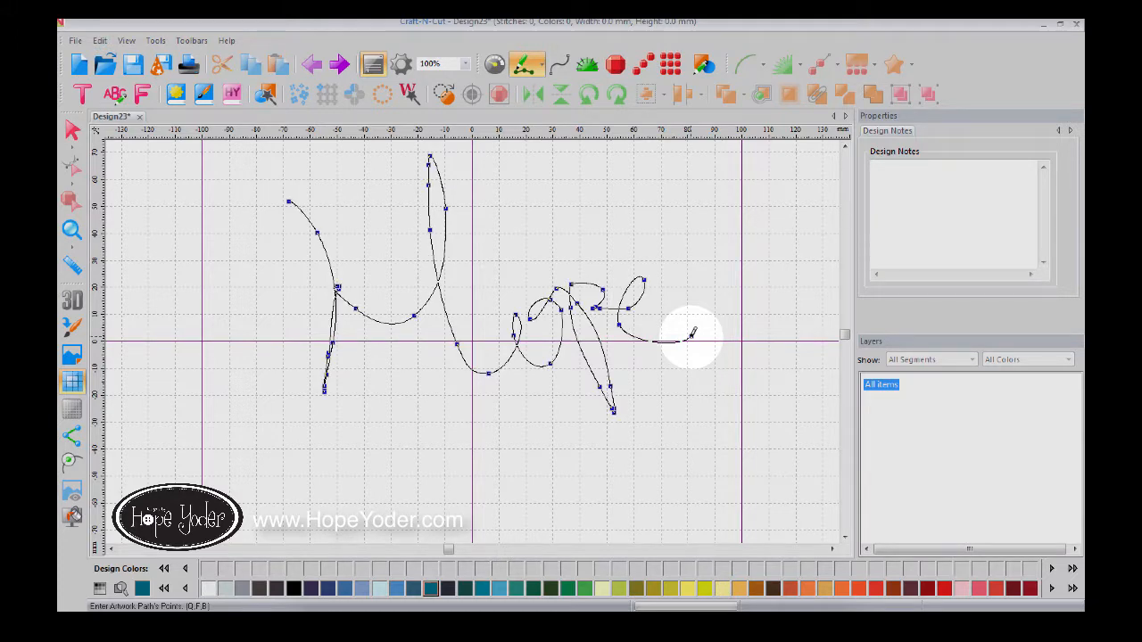
{"action": "key", "text": "Return"}
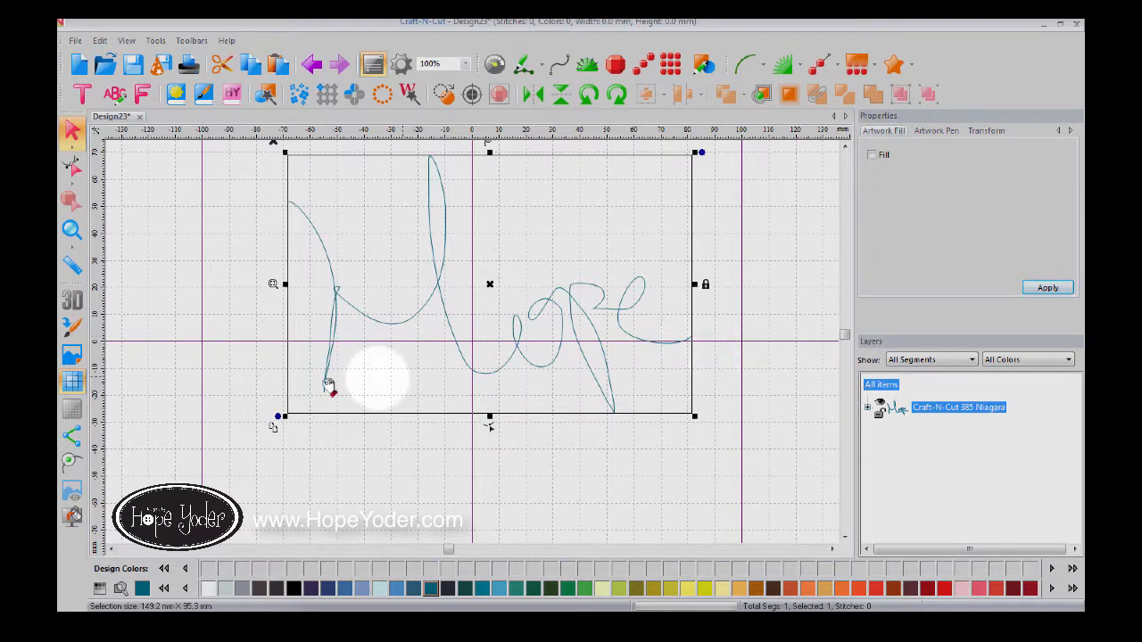
{"action": "left_click", "coordinate": [74, 382]}
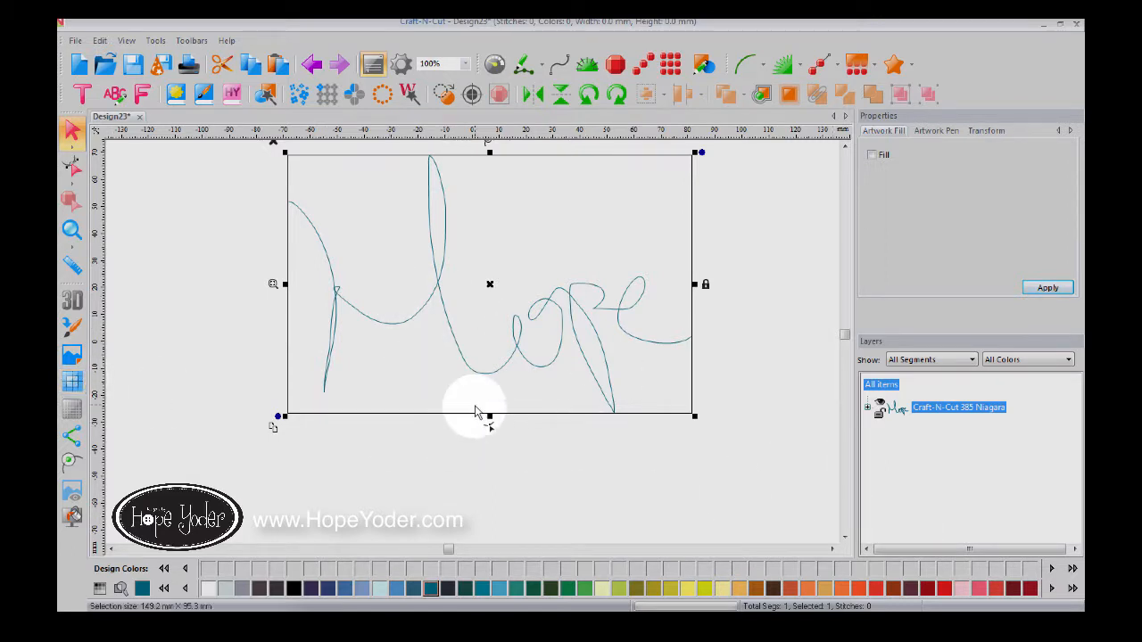
Step: Smooth the Hope curve with 57 angle tolerance, then create new blank Design24
{"action": "right_click", "coordinate": [493, 380]}
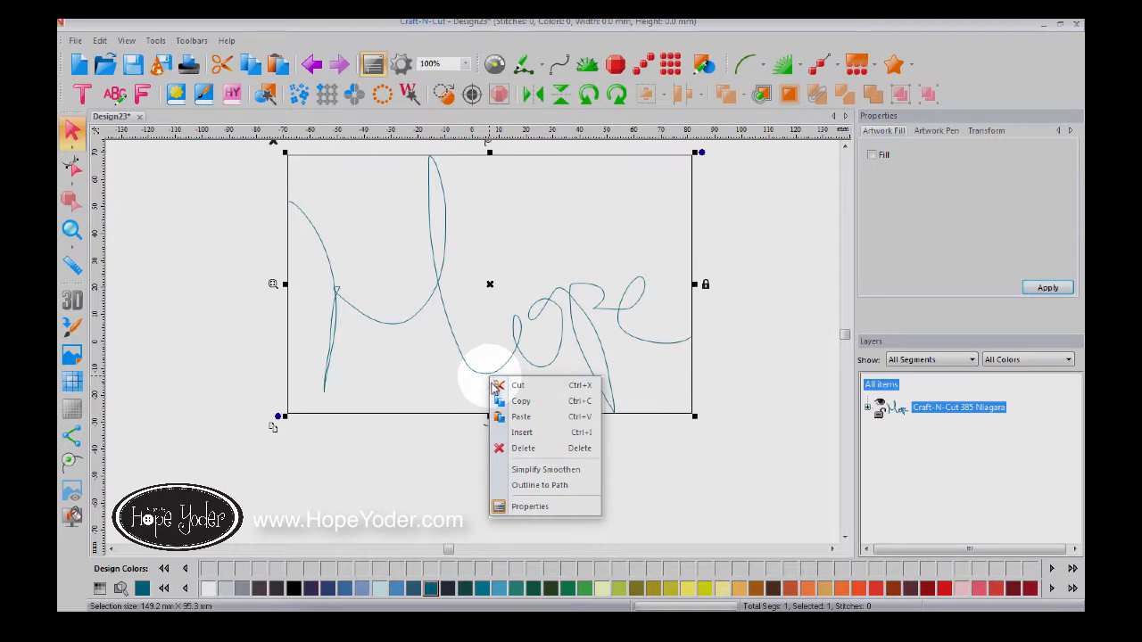
{"action": "left_click", "coordinate": [531, 474]}
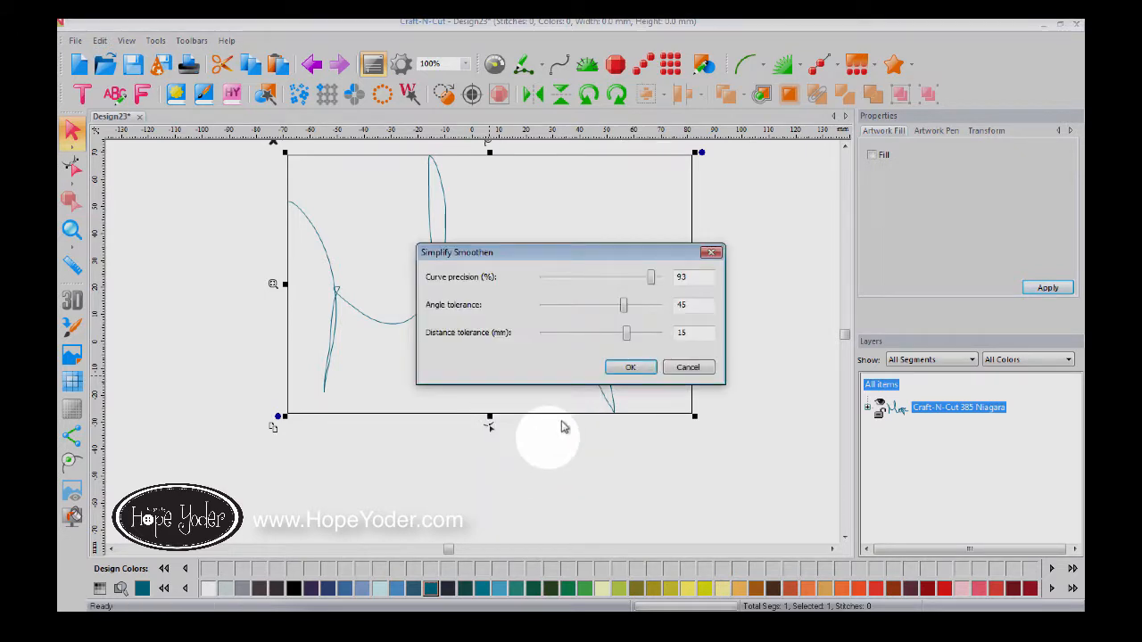
{"action": "left_click_drag", "start_coordinate": [625, 307], "coordinate": [645, 332]}
{"action": "left_click", "coordinate": [631, 368]}
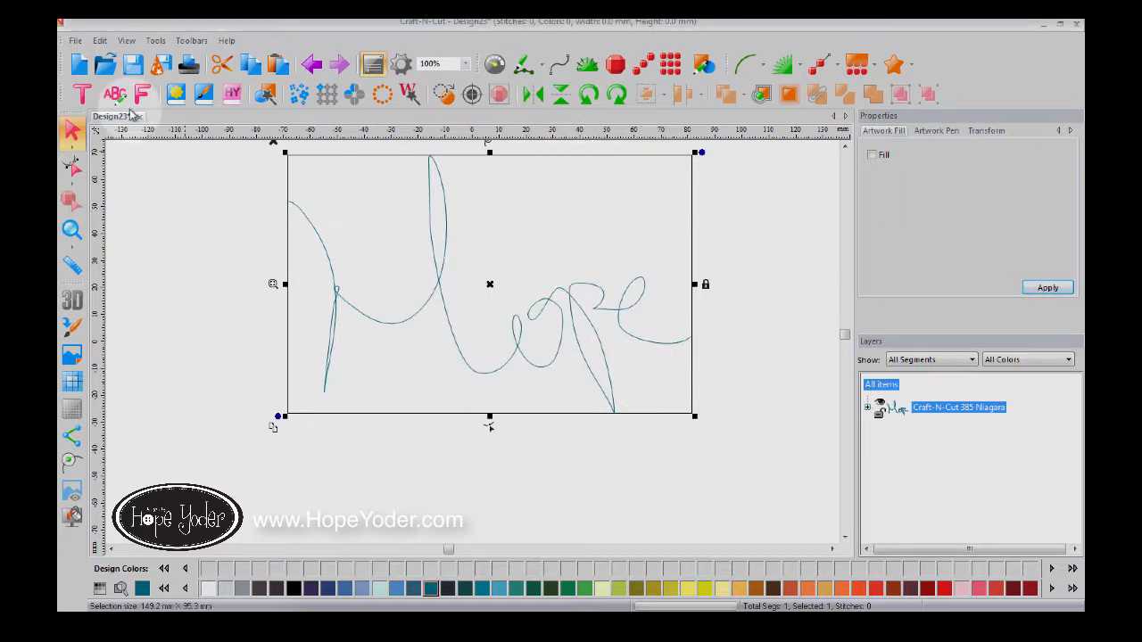
{"action": "left_click", "coordinate": [78, 67]}
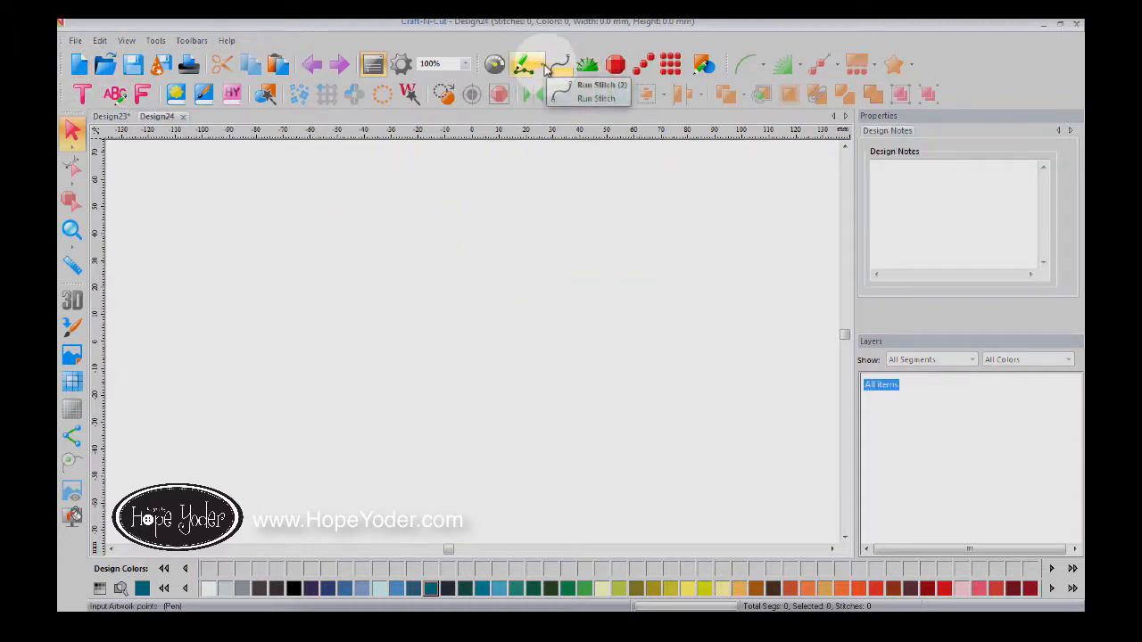
Step: With the bezier point pen, draw a curved top edge followed by straight right, bottom and lower-left segments
{"action": "left_click", "coordinate": [542, 68]}
{"action": "left_click", "coordinate": [578, 92]}
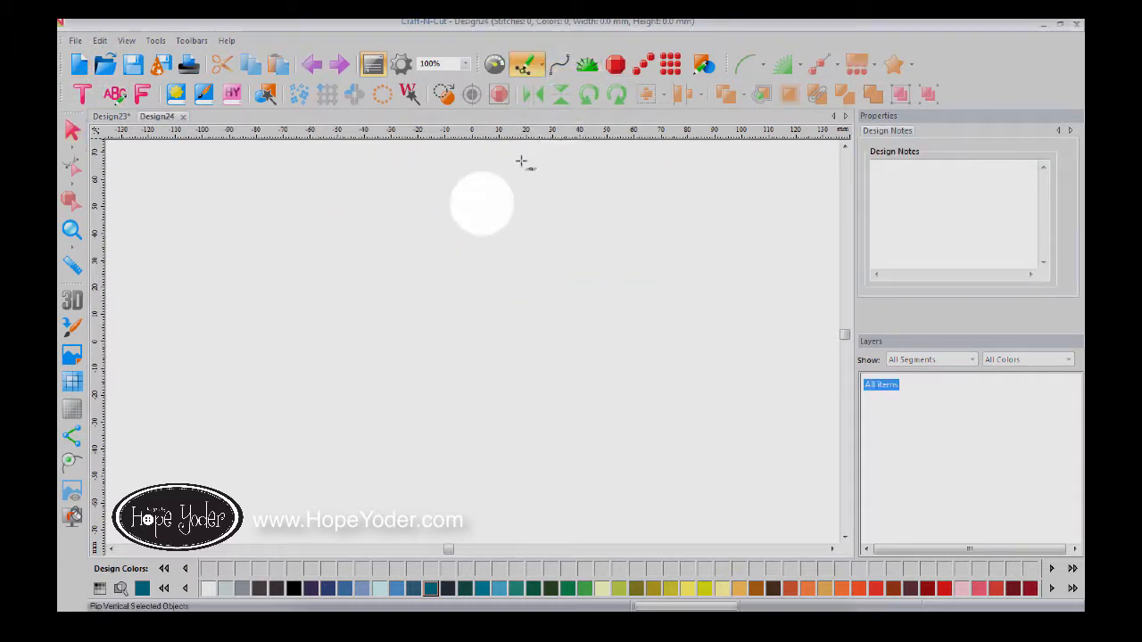
{"action": "left_click_drag", "start_coordinate": [372, 306], "coordinate": [438, 268]}
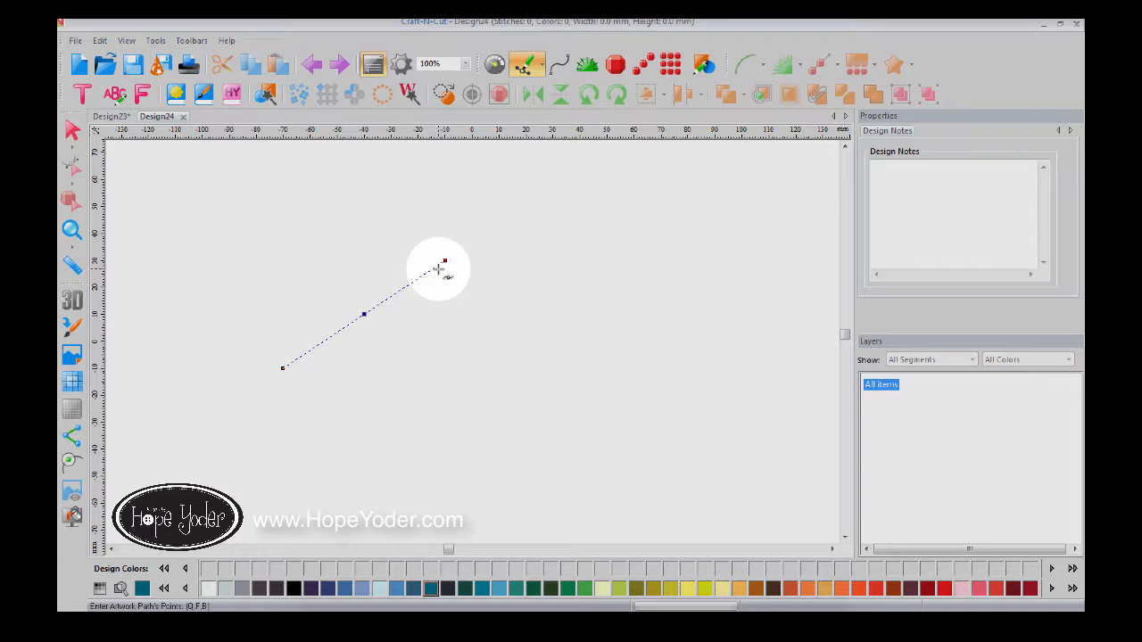
{"action": "left_click", "coordinate": [554, 287]}
{"action": "left_click", "coordinate": [553, 367]}
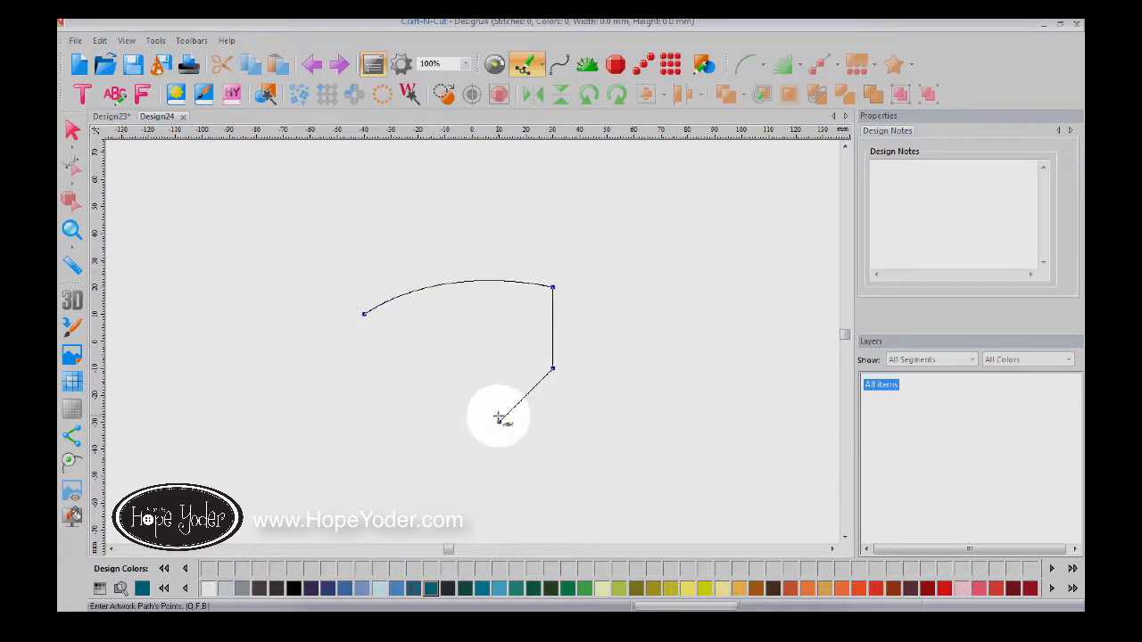
{"action": "left_click", "coordinate": [499, 420]}
{"action": "left_click", "coordinate": [392, 421]}
{"action": "left_click", "coordinate": [338, 395]}
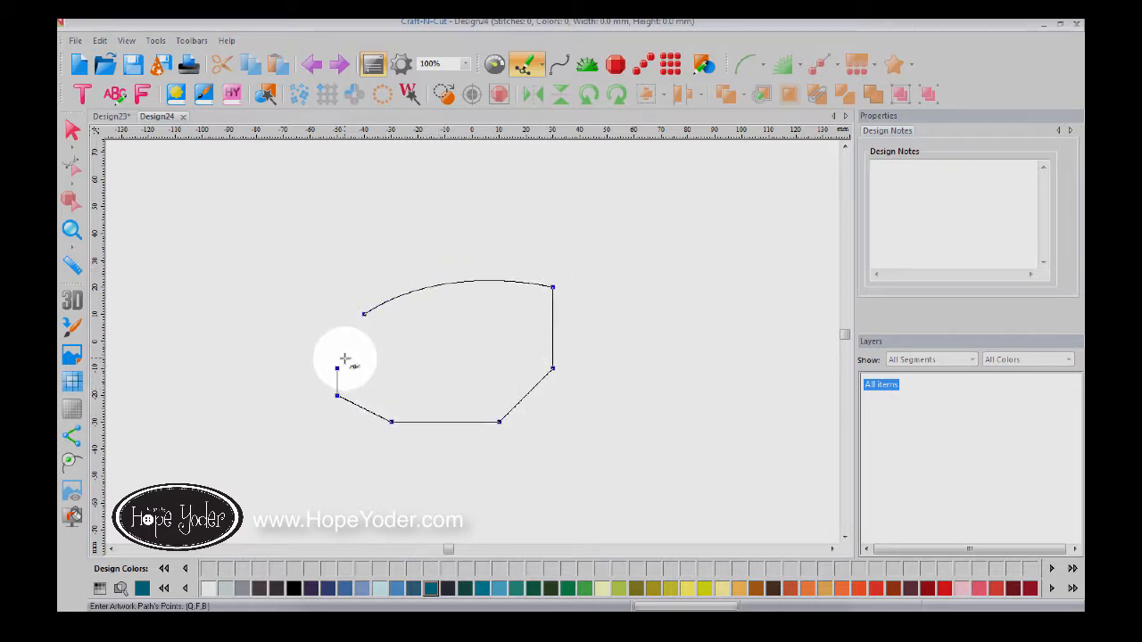
{"action": "double_click", "coordinate": [344, 360]}
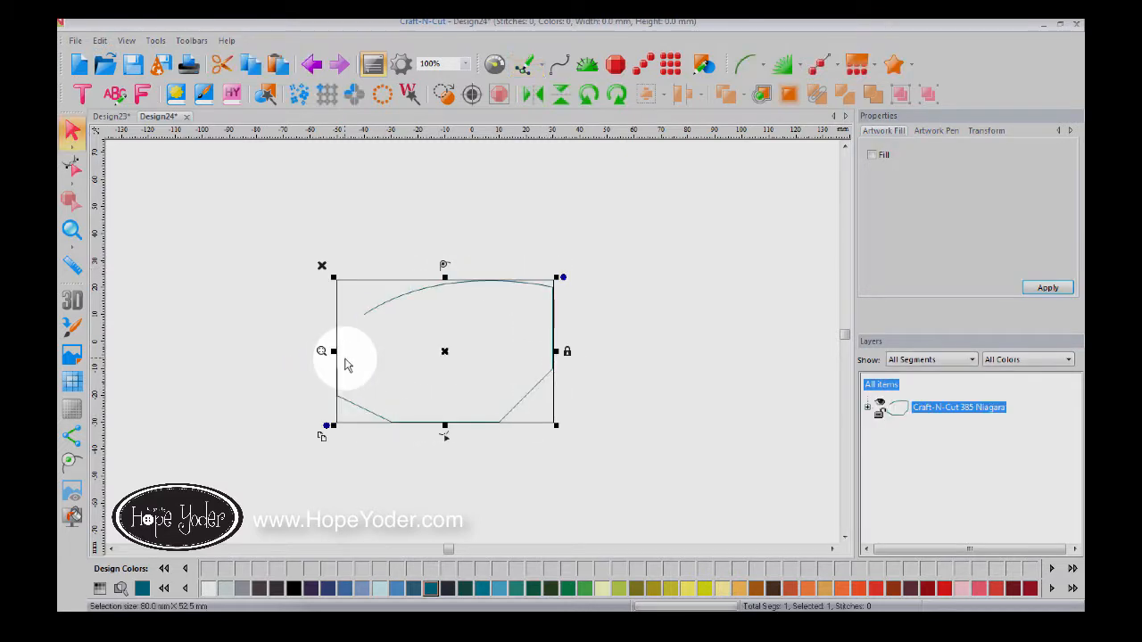
Step: Reshape the path: raise the top arch, bulge the right side, dip the bottom into a U
{"action": "left_click", "coordinate": [72, 167]}
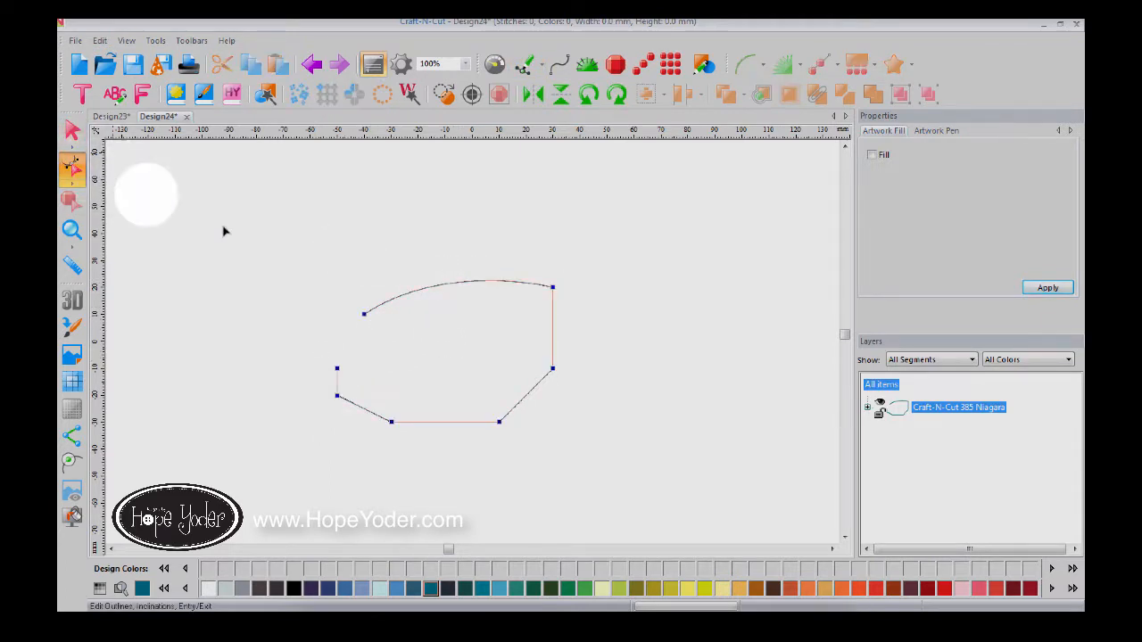
{"action": "left_click", "coordinate": [437, 290]}
{"action": "left_click_drag", "start_coordinate": [437, 288], "coordinate": [434, 233]}
{"action": "left_click_drag", "start_coordinate": [451, 425], "coordinate": [451, 475]}
{"action": "left_click_drag", "start_coordinate": [555, 334], "coordinate": [607, 340]}
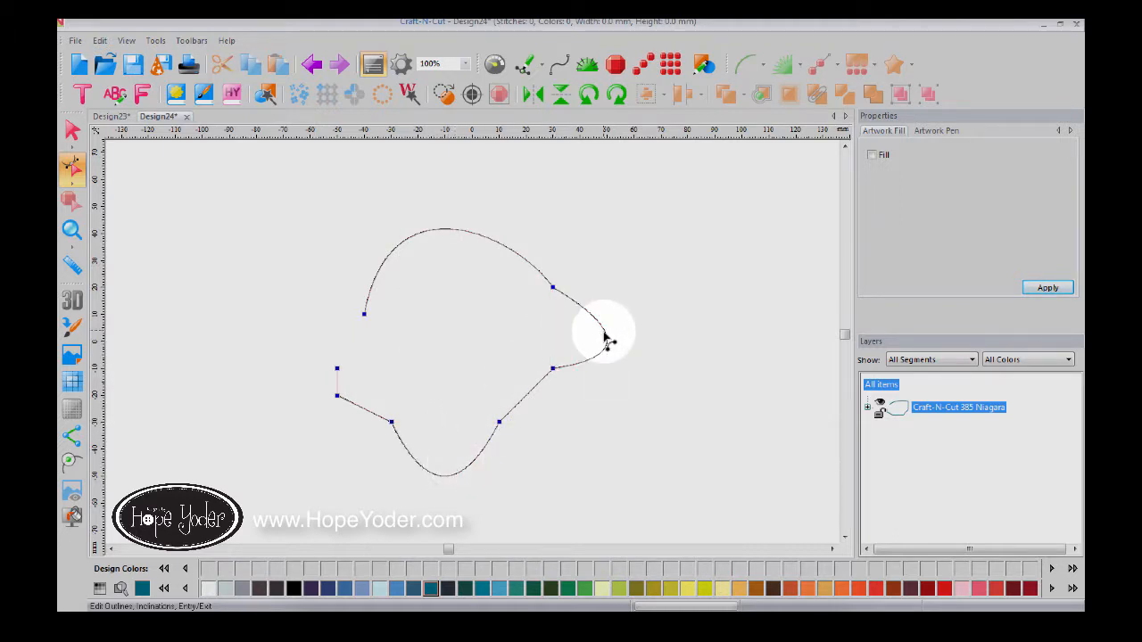
{"action": "left_click", "coordinate": [634, 339]}
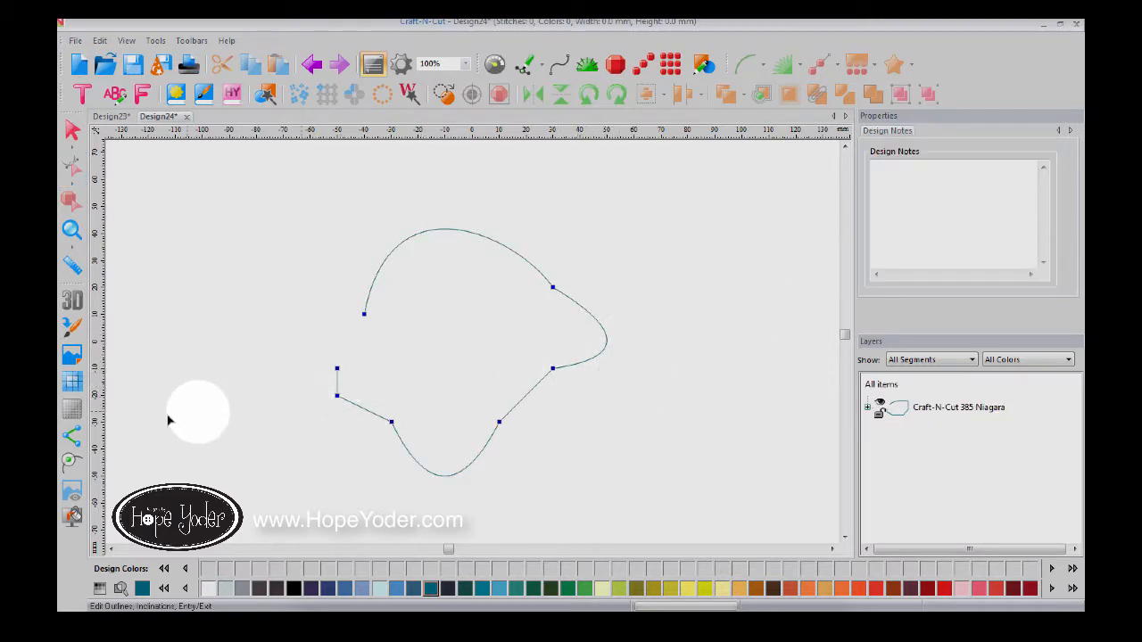
Step: Close the open curved outline with Close Shape, joining its left end (about 100.0 × 91.7 mm)
{"action": "left_click", "coordinate": [75, 462]}
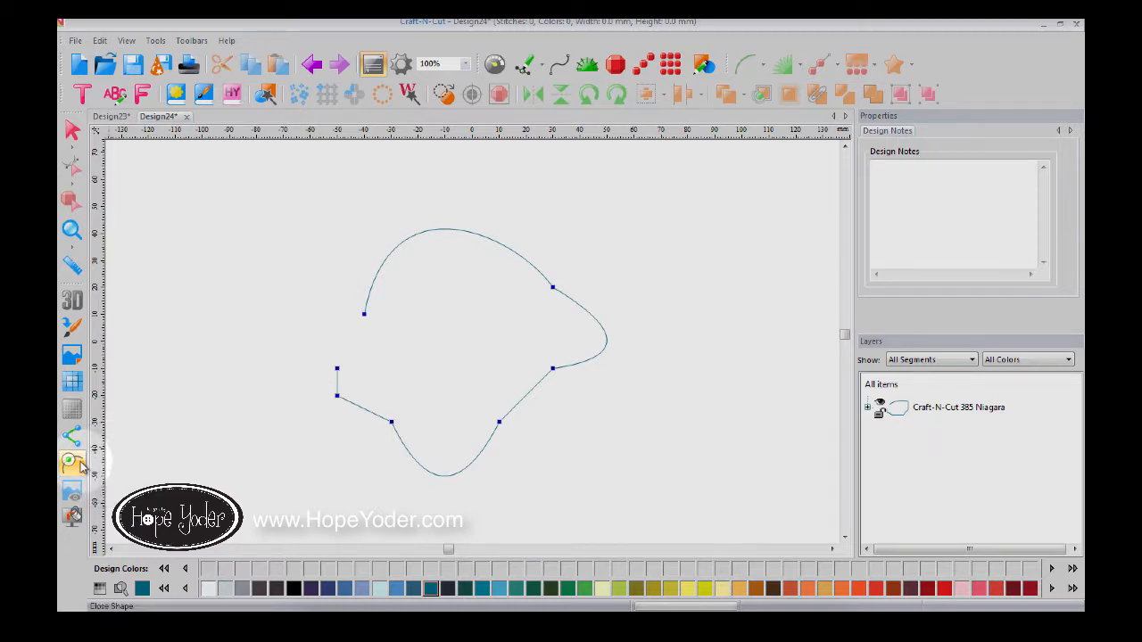
{"action": "left_click", "coordinate": [979, 412]}
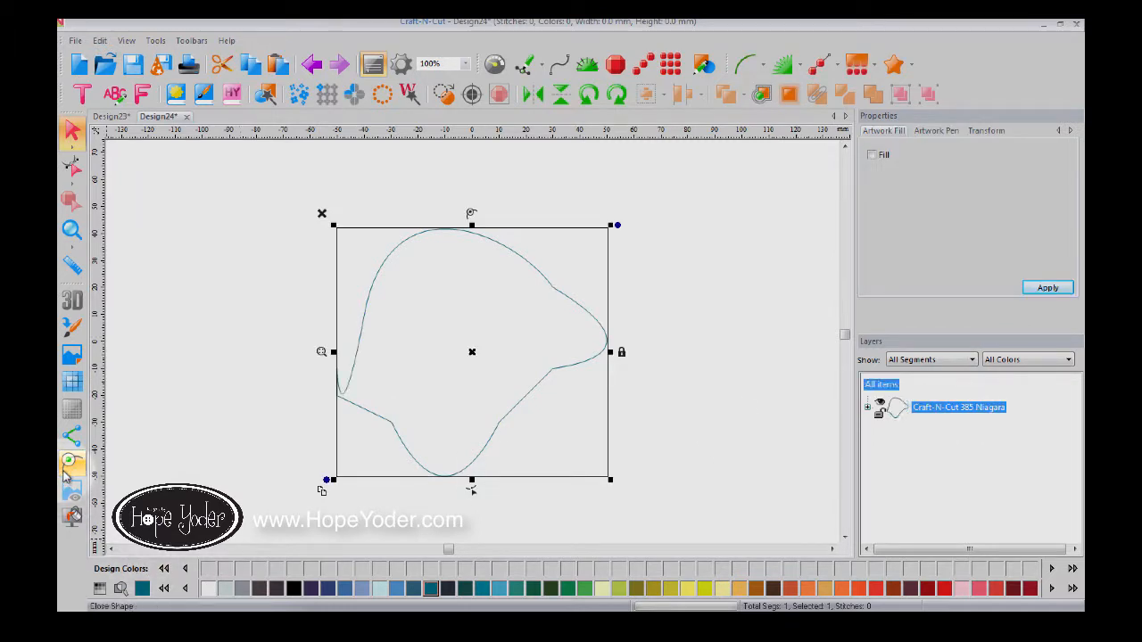
{"action": "left_click", "coordinate": [812, 467]}
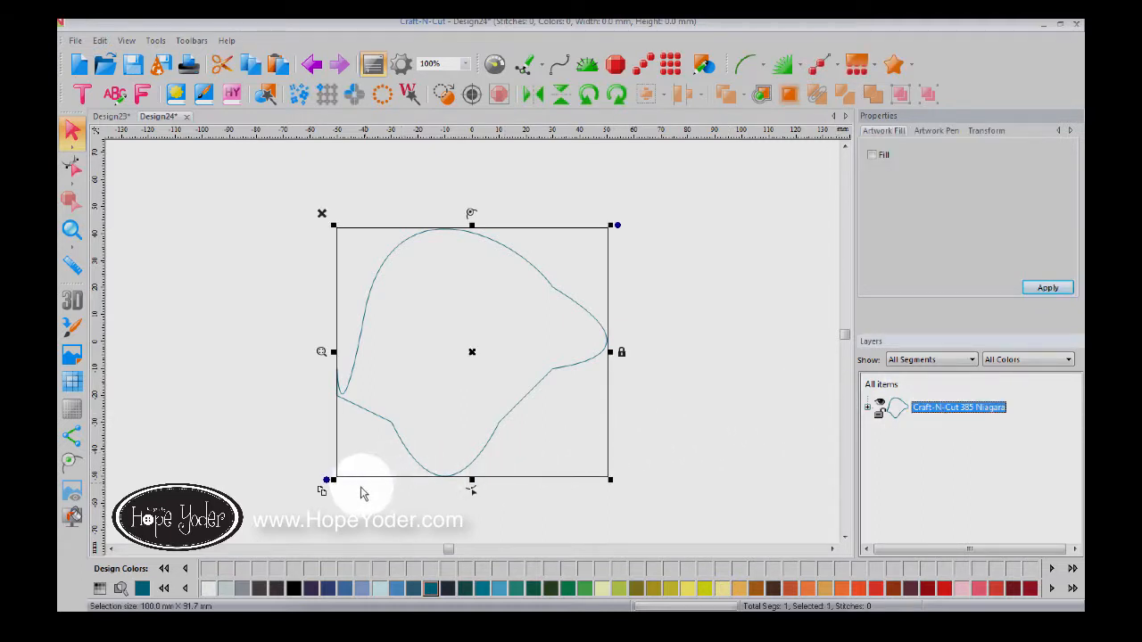
Step: Delete the outline's lower-left tail point and drag the bottom curve up into an arch
{"action": "left_click", "coordinate": [472, 490]}
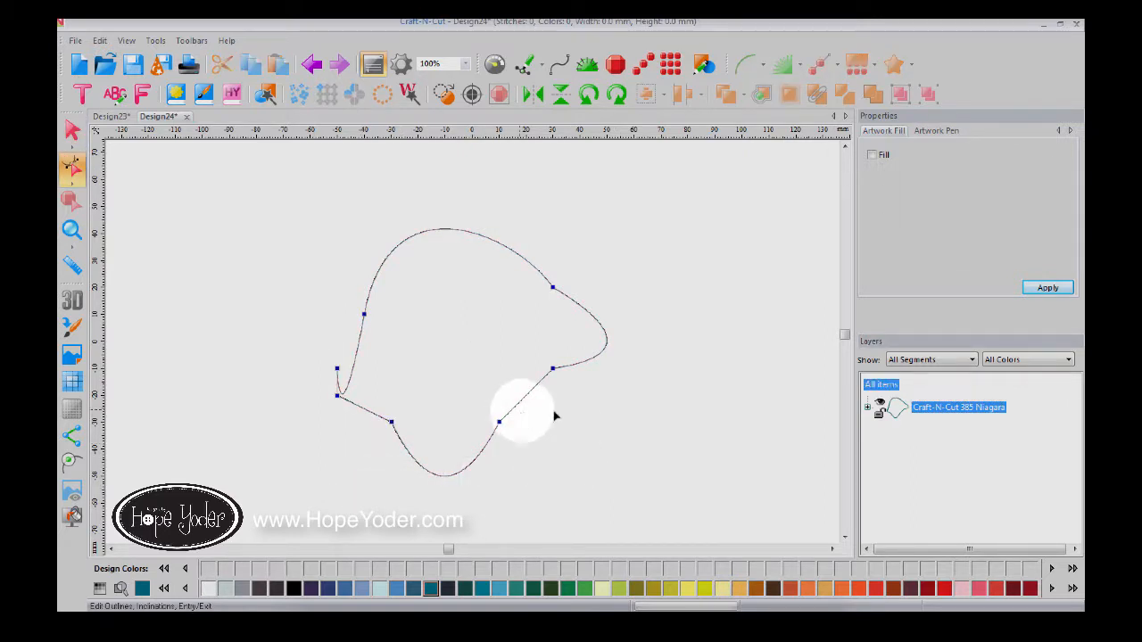
{"action": "left_click", "coordinate": [882, 389]}
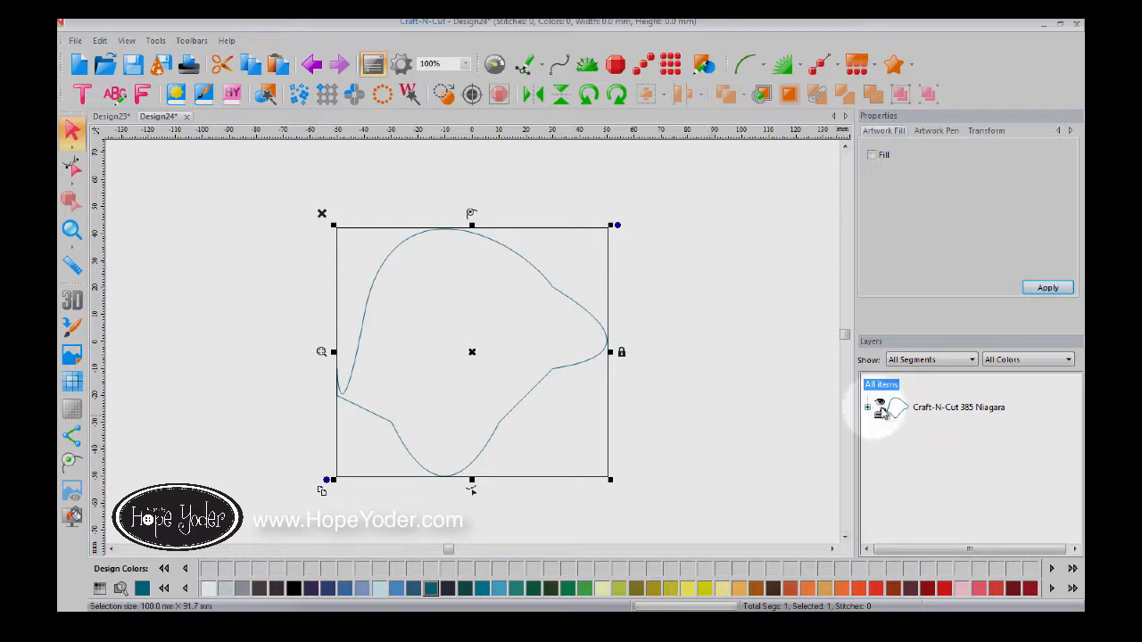
{"action": "left_click", "coordinate": [472, 490]}
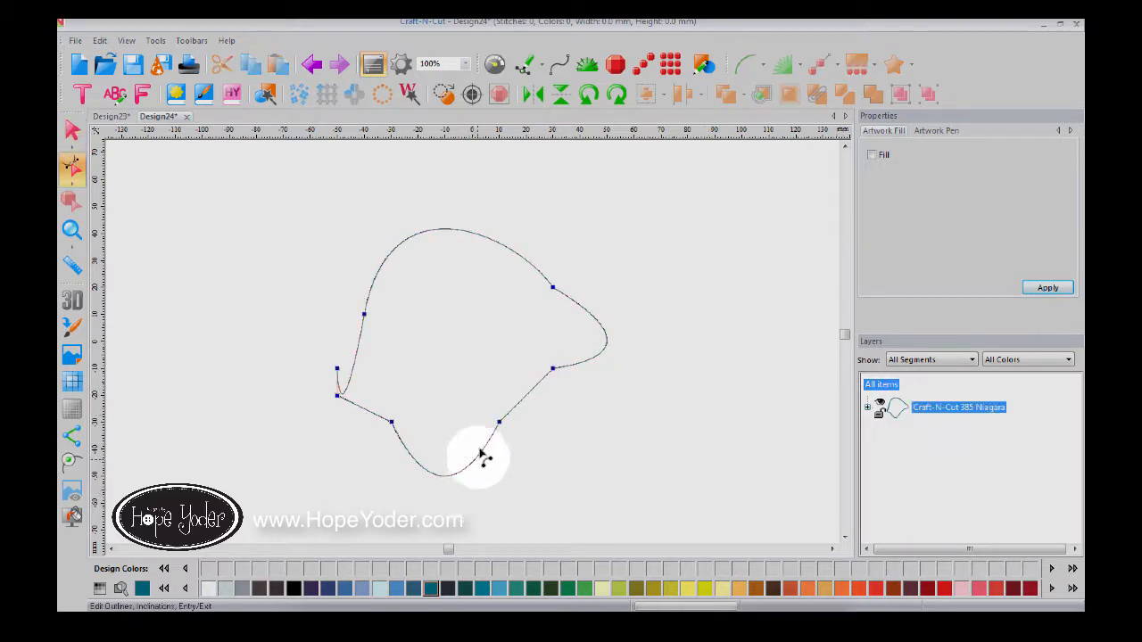
{"action": "right_click", "coordinate": [338, 373]}
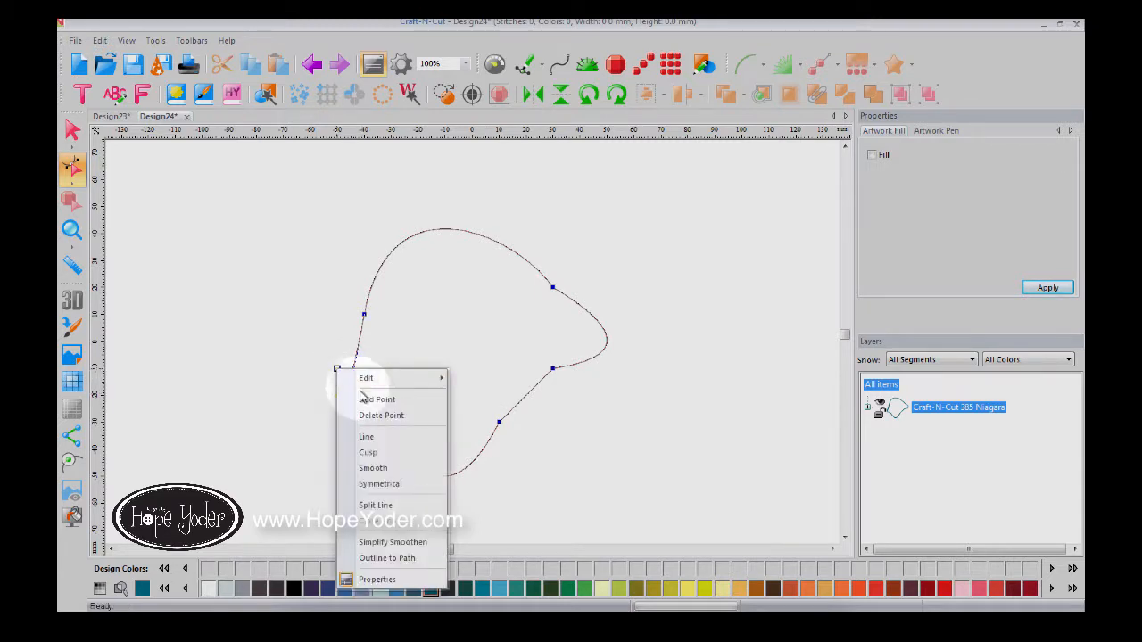
{"action": "left_click", "coordinate": [375, 418]}
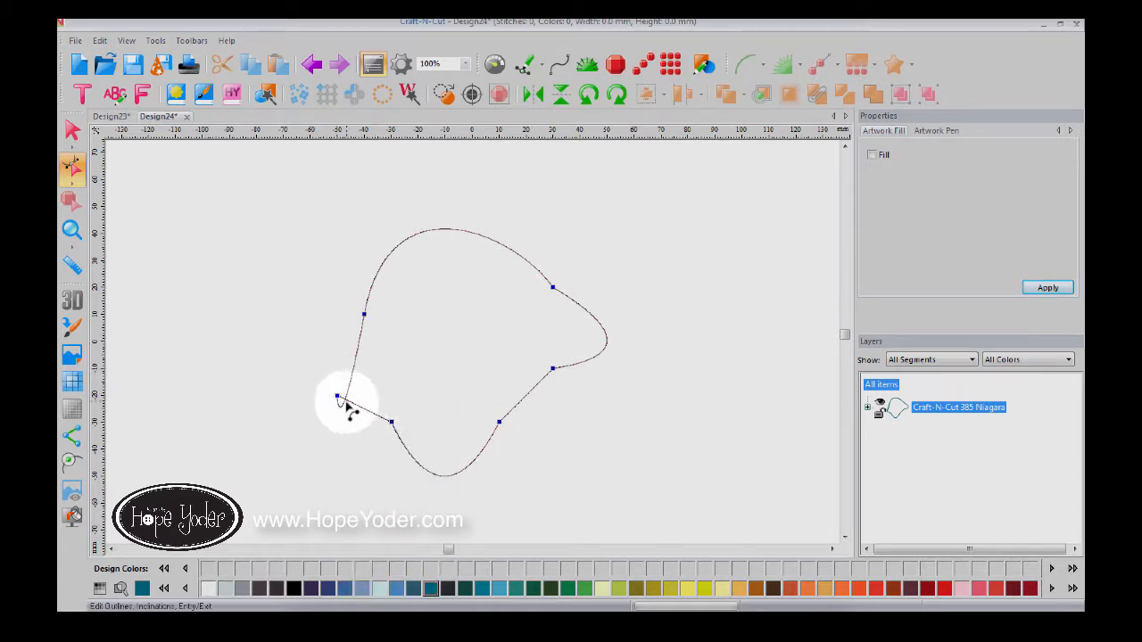
{"action": "right_click", "coordinate": [337, 398]}
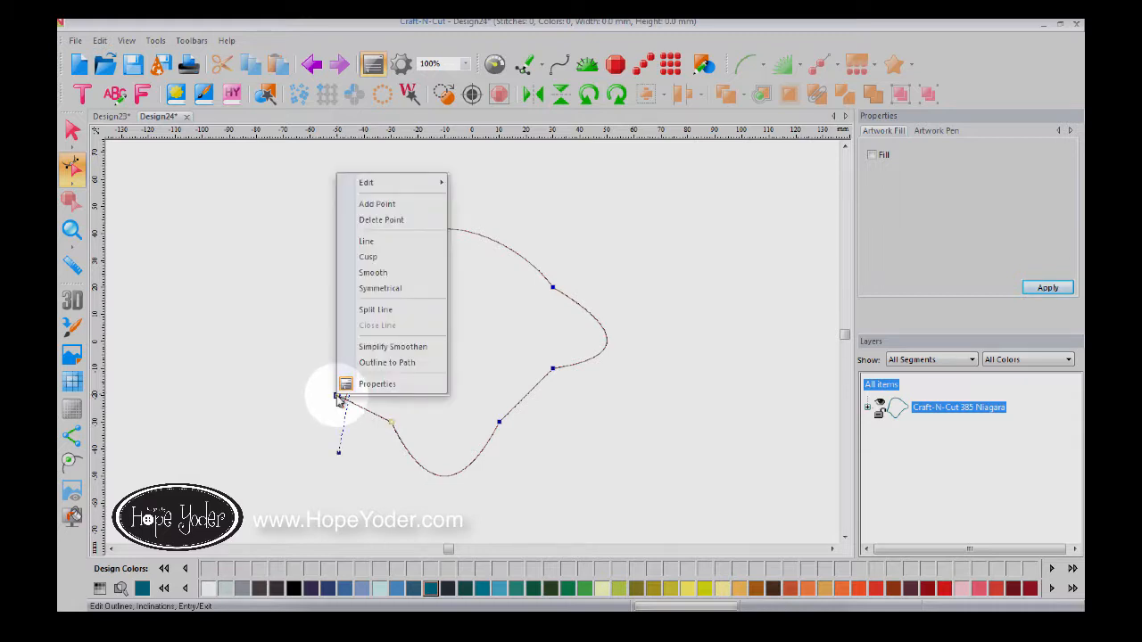
{"action": "left_click", "coordinate": [381, 221]}
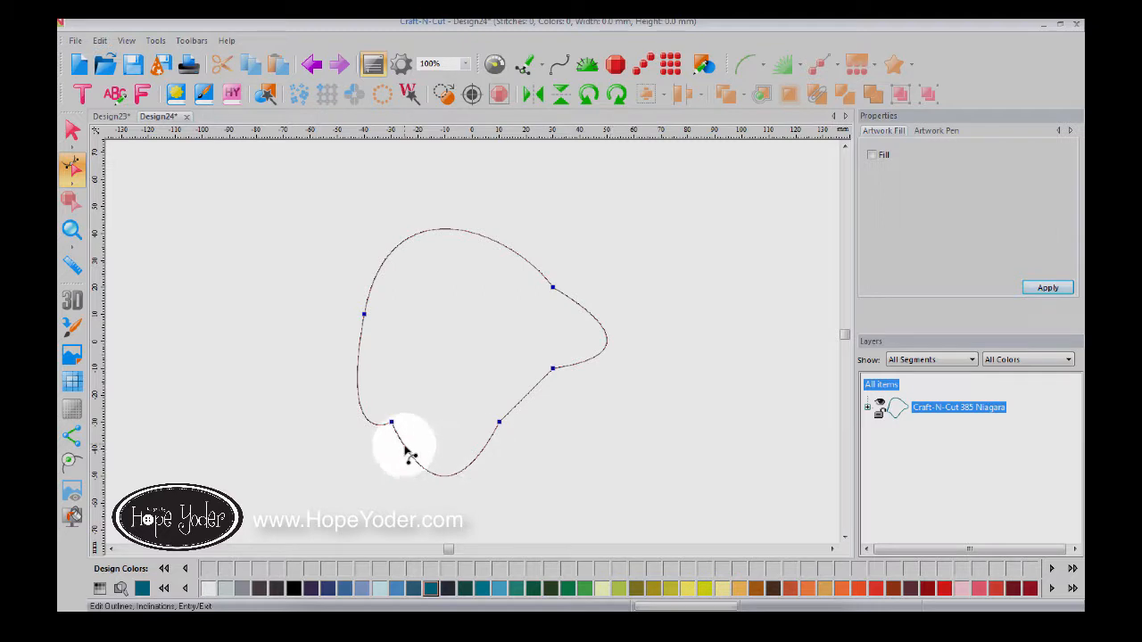
{"action": "left_click_drag", "start_coordinate": [406, 455], "coordinate": [431, 369]}
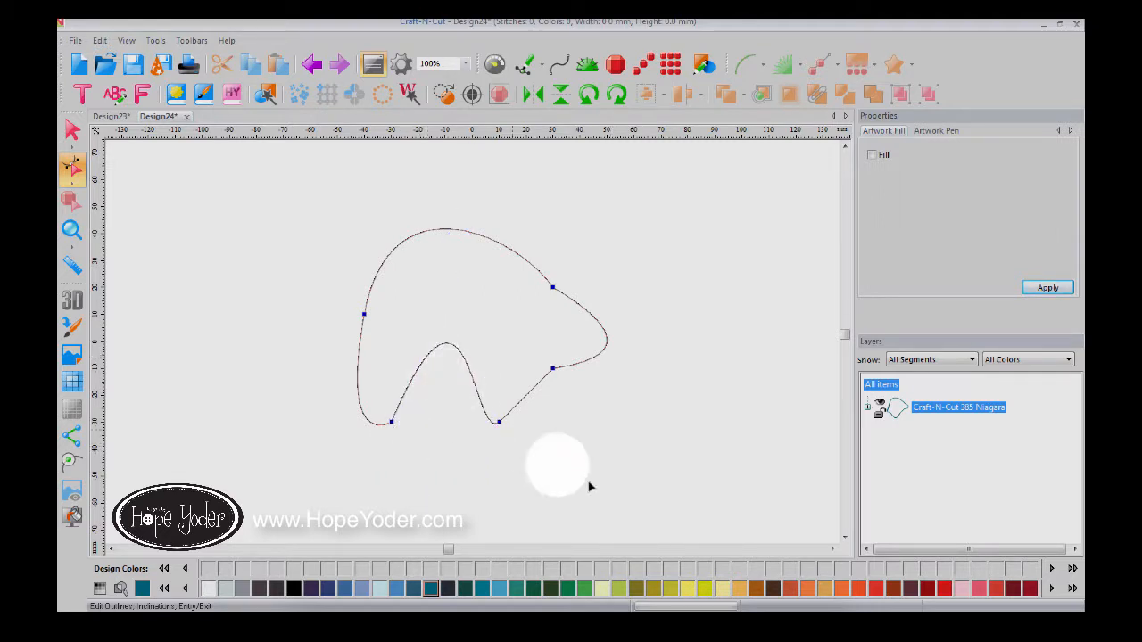
Step: Give the arch-shaped outline a solid teal fill, then deselect it
{"action": "left_click", "coordinate": [974, 407]}
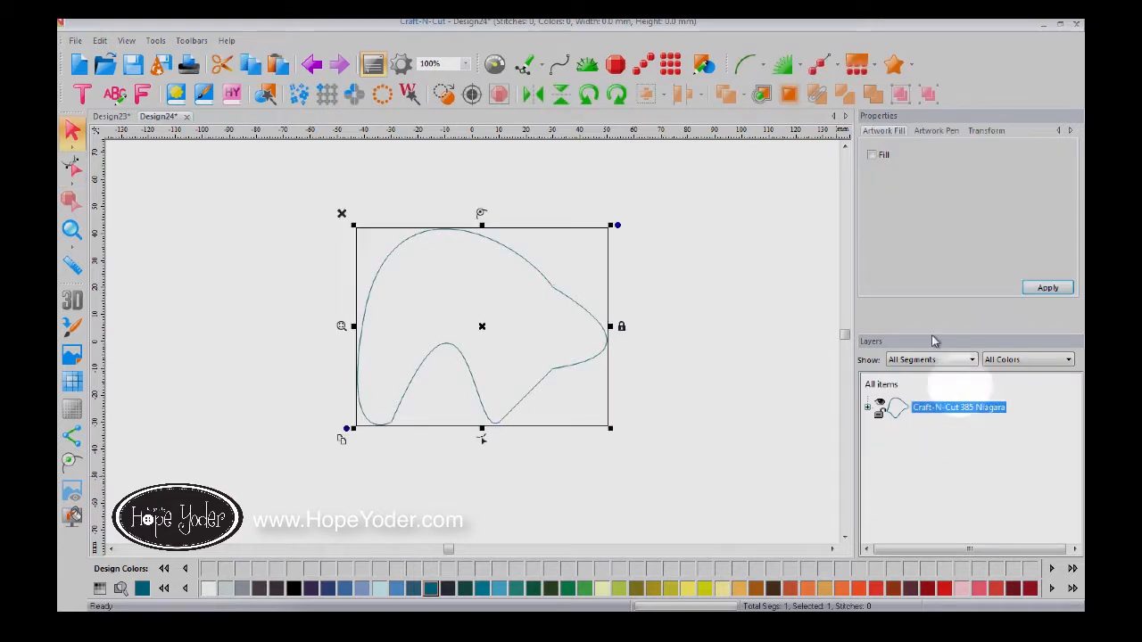
{"action": "left_click", "coordinate": [873, 159]}
{"action": "left_click", "coordinate": [1035, 293]}
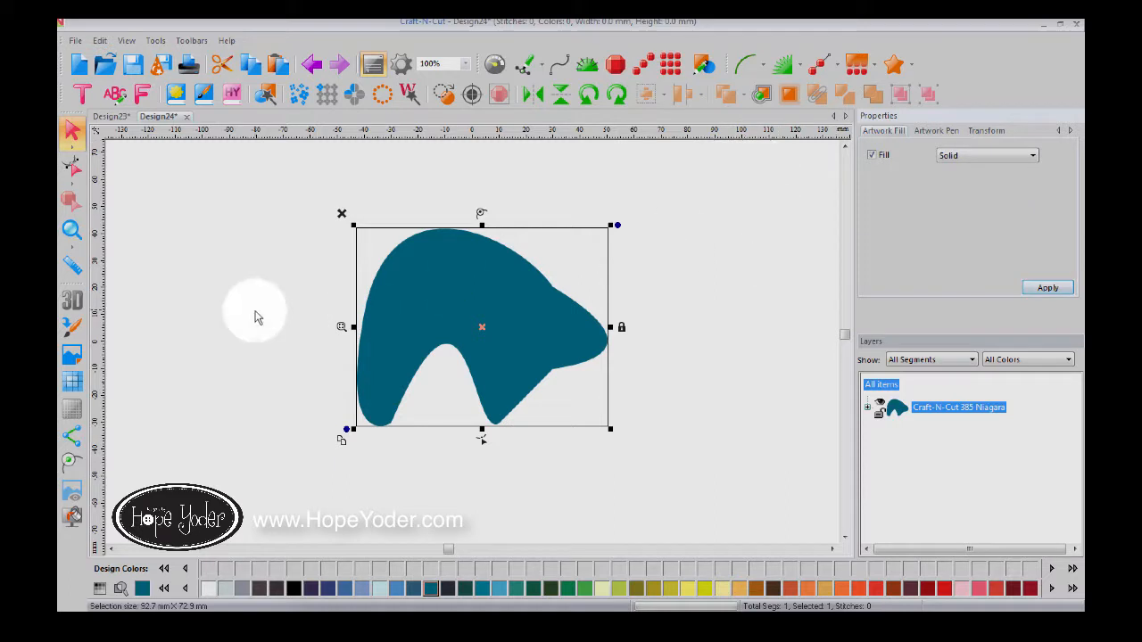
{"action": "left_click", "coordinate": [881, 385]}
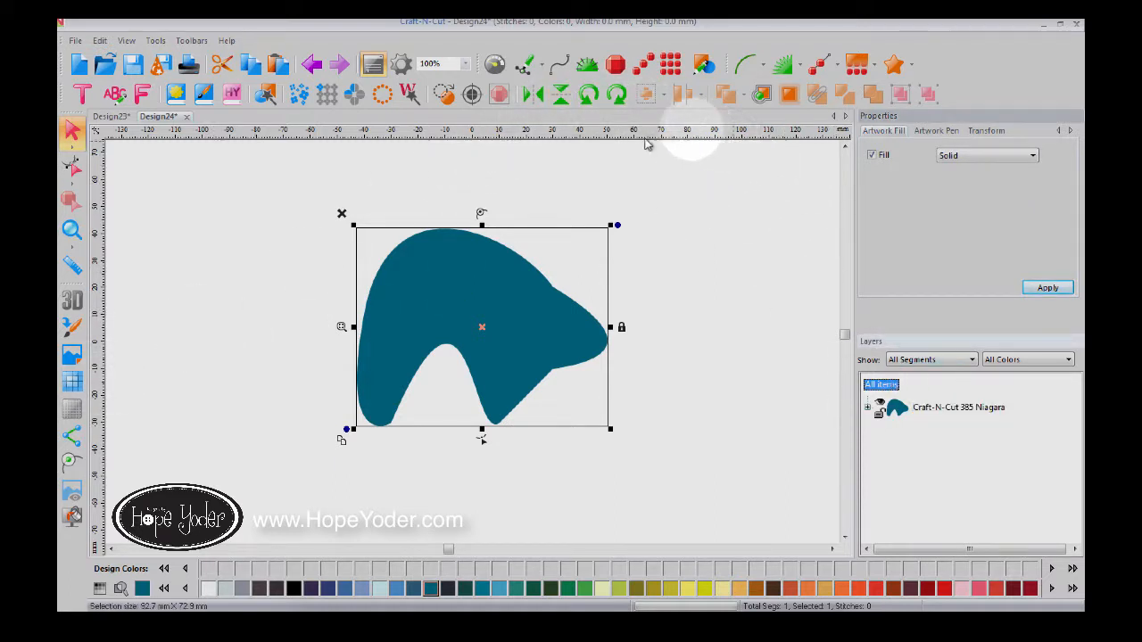
Step: Draw a four-cornered straight-line trapezoid to the upper left of the teal shape
{"action": "left_click", "coordinate": [534, 66]}
{"action": "left_click", "coordinate": [541, 67]}
{"action": "left_click", "coordinate": [530, 90]}
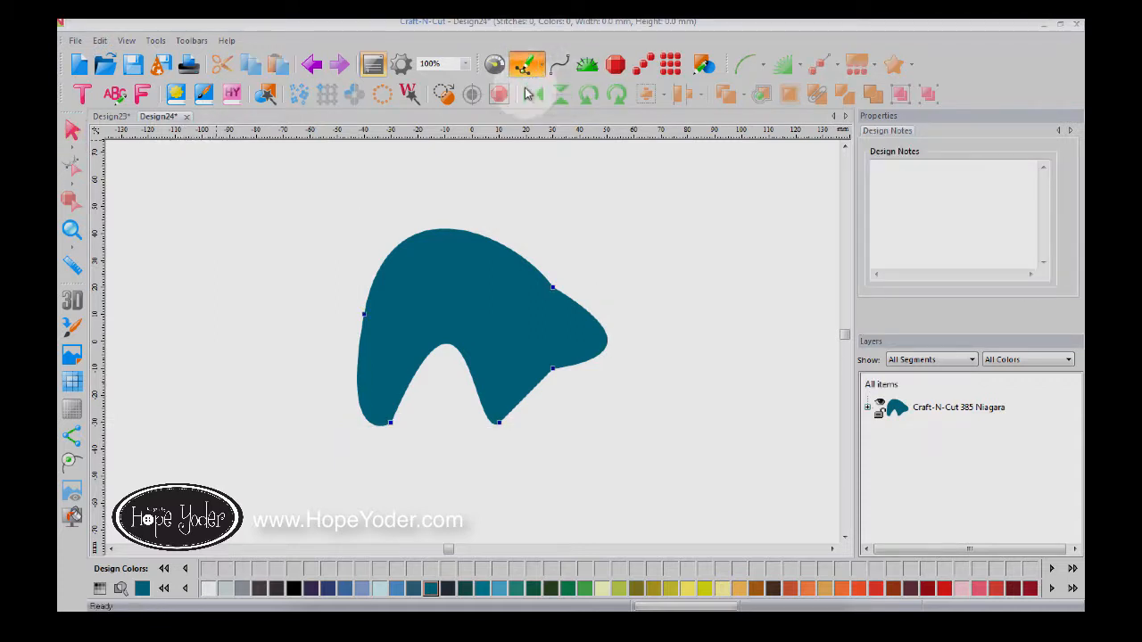
{"action": "left_click", "coordinate": [282, 233]}
{"action": "left_click", "coordinate": [311, 287]}
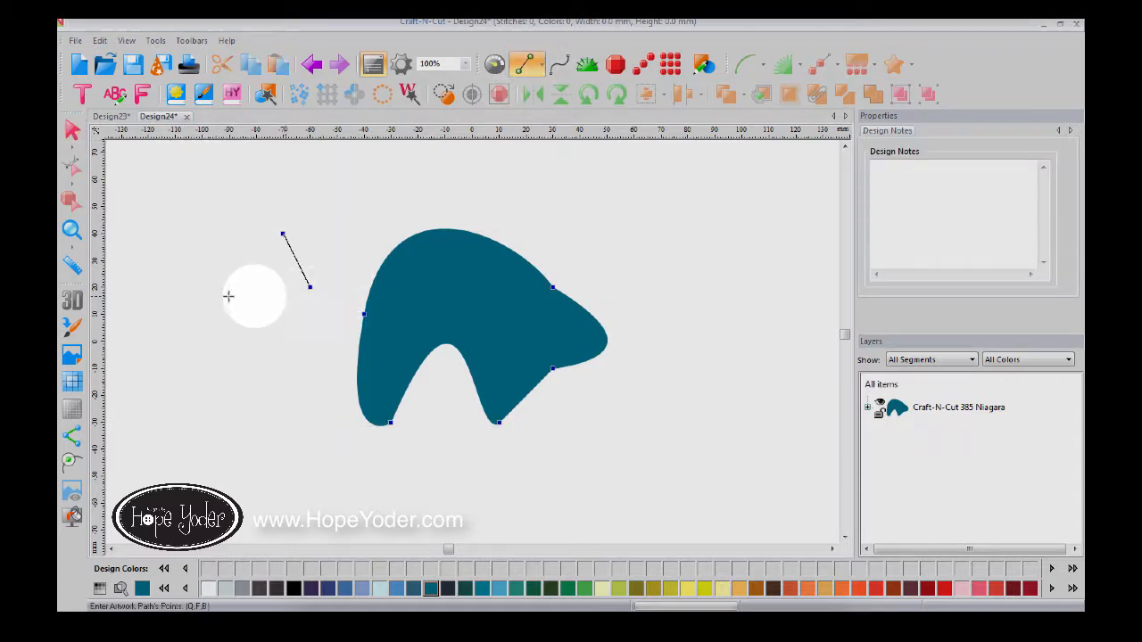
{"action": "left_click", "coordinate": [229, 287]}
{"action": "left_click", "coordinate": [229, 260]}
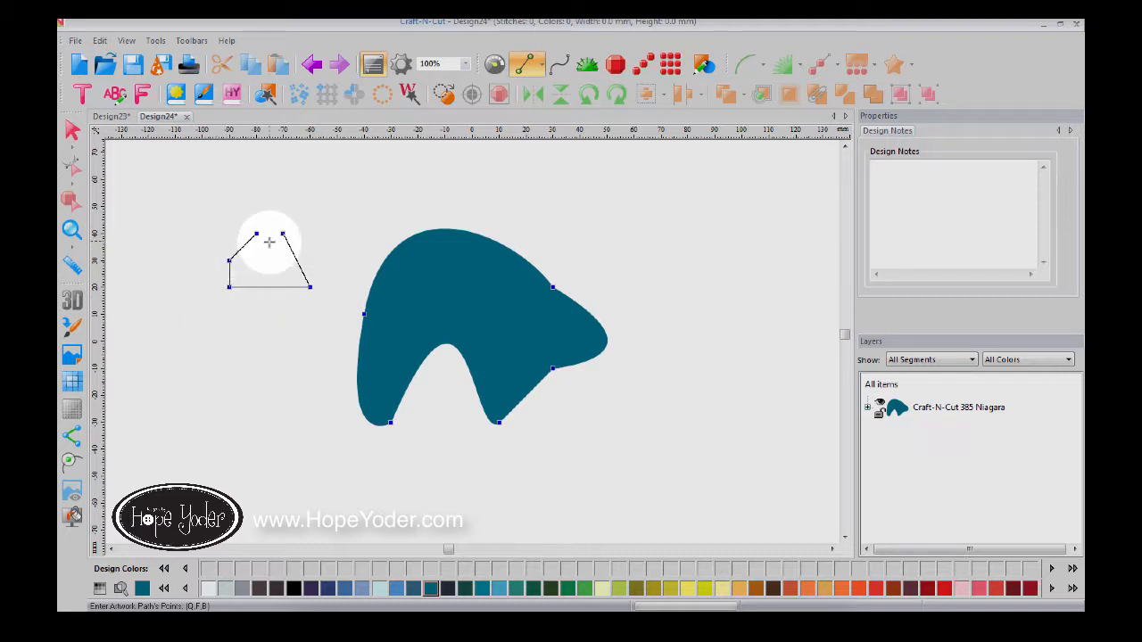
{"action": "right_click", "coordinate": [270, 241]}
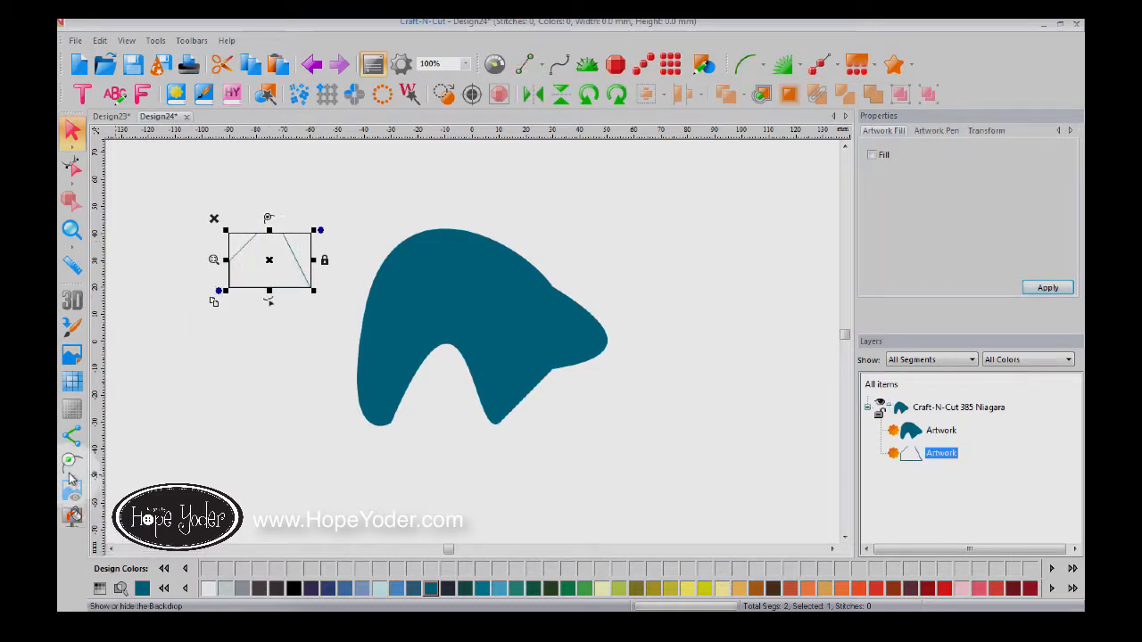
{"action": "left_click", "coordinate": [384, 223]}
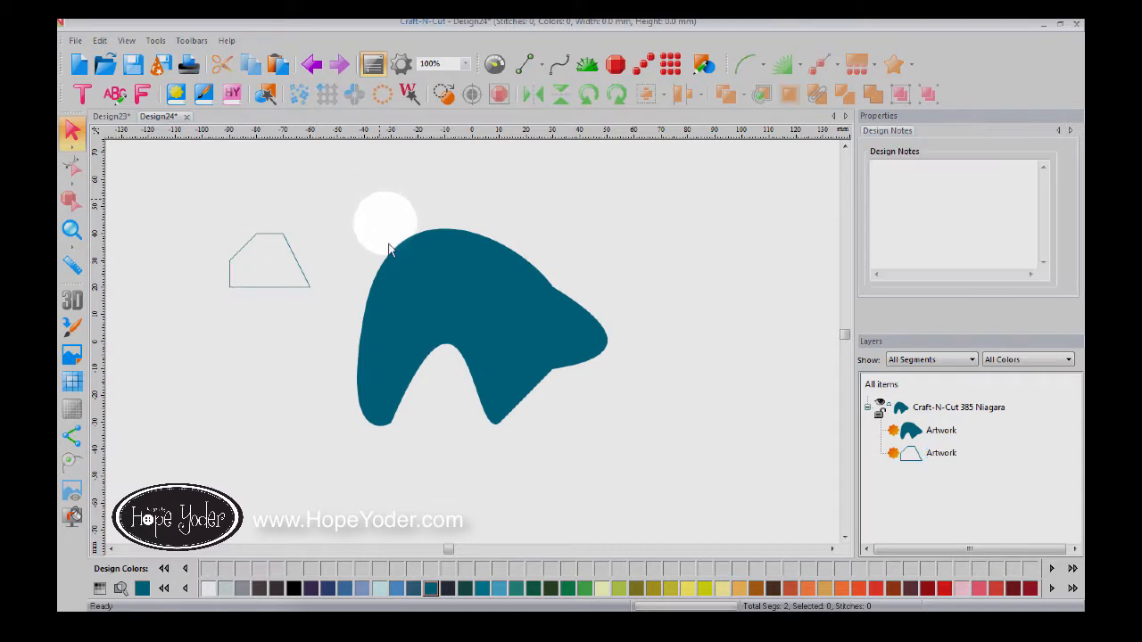
Step: Fill the trapezoid with solid Fire Engine Red, then select both shapes
{"action": "left_click", "coordinate": [941, 456]}
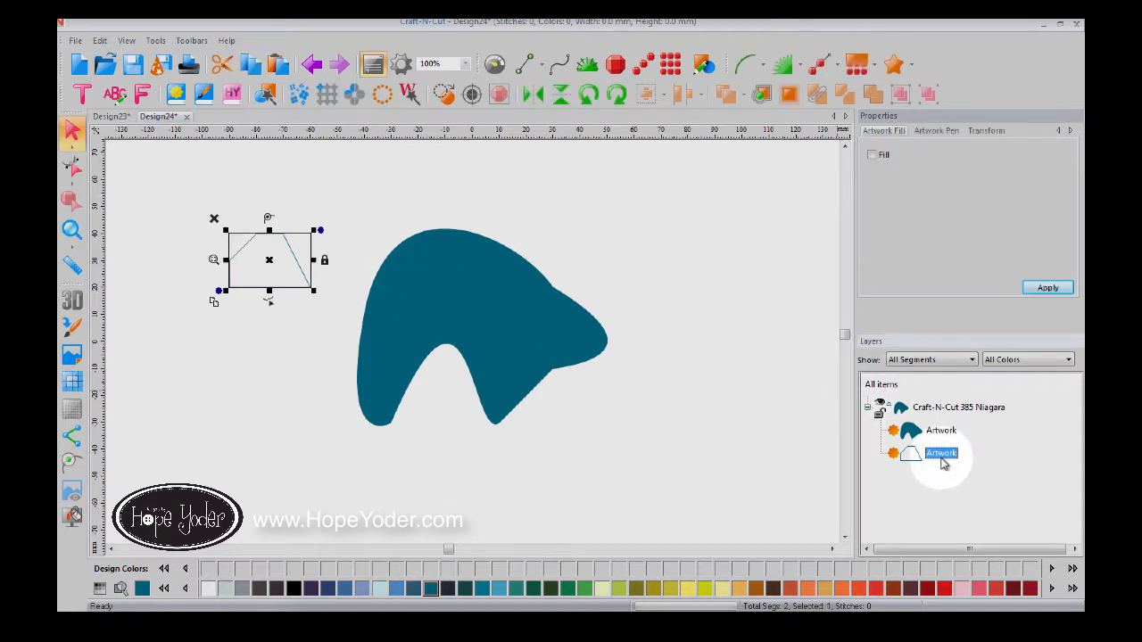
{"action": "left_click", "coordinate": [945, 588]}
{"action": "left_click", "coordinate": [872, 156]}
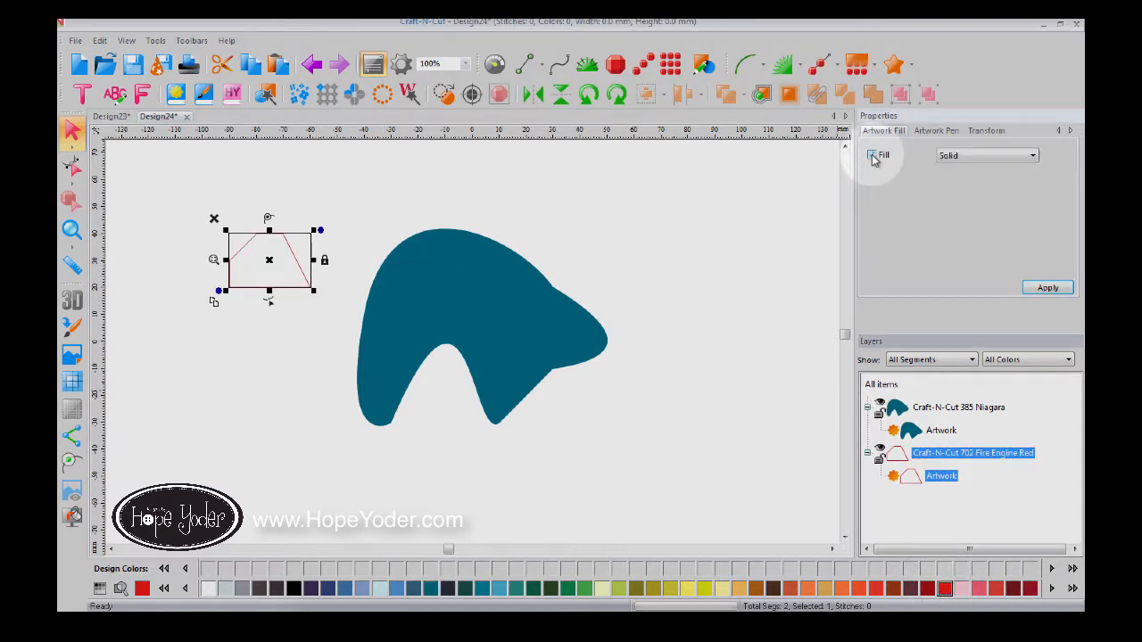
{"action": "left_click", "coordinate": [1039, 289]}
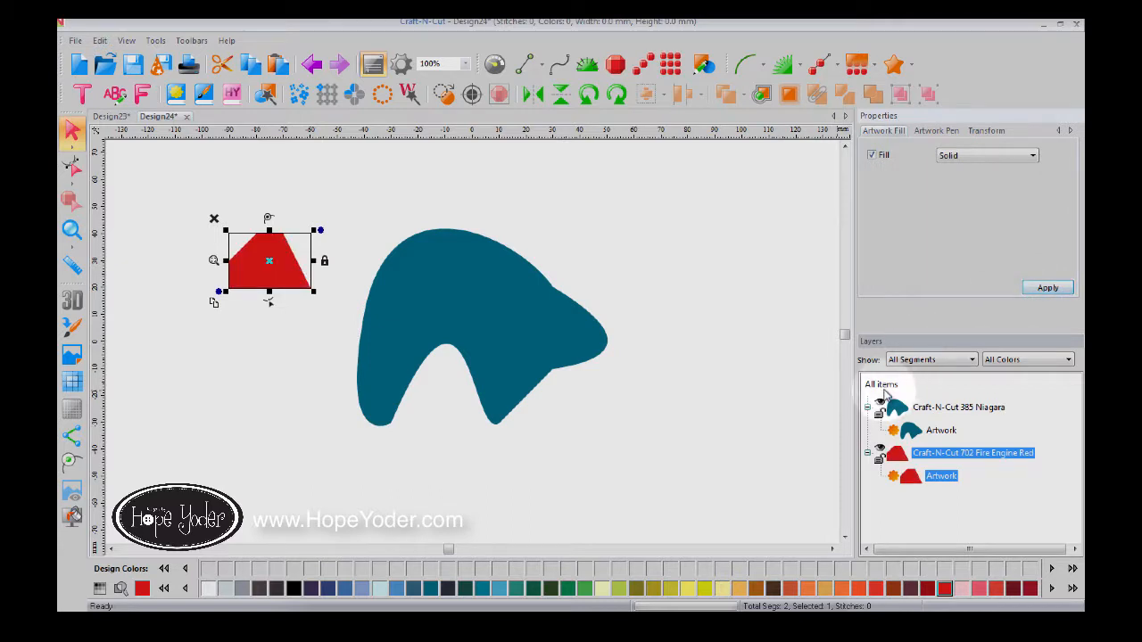
{"action": "left_click", "coordinate": [882, 384]}
{"action": "left_click", "coordinate": [648, 94]}
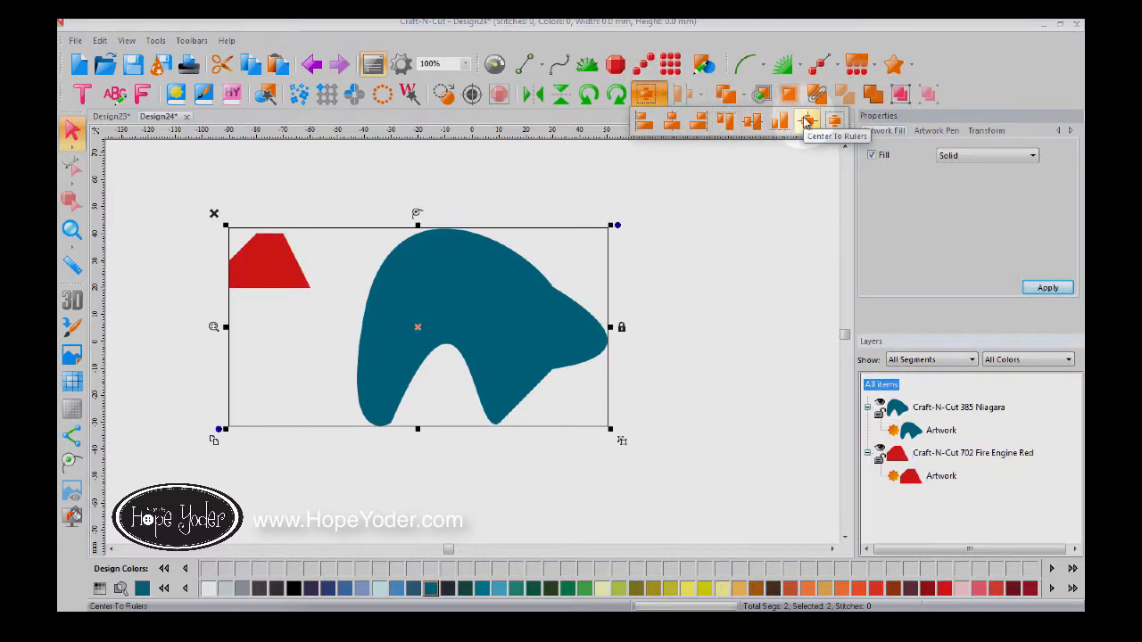
Step: Center both shapes to the rulers, then center the red trapezoid over the teal arch
{"action": "left_click", "coordinate": [807, 120]}
{"action": "left_click", "coordinate": [668, 96]}
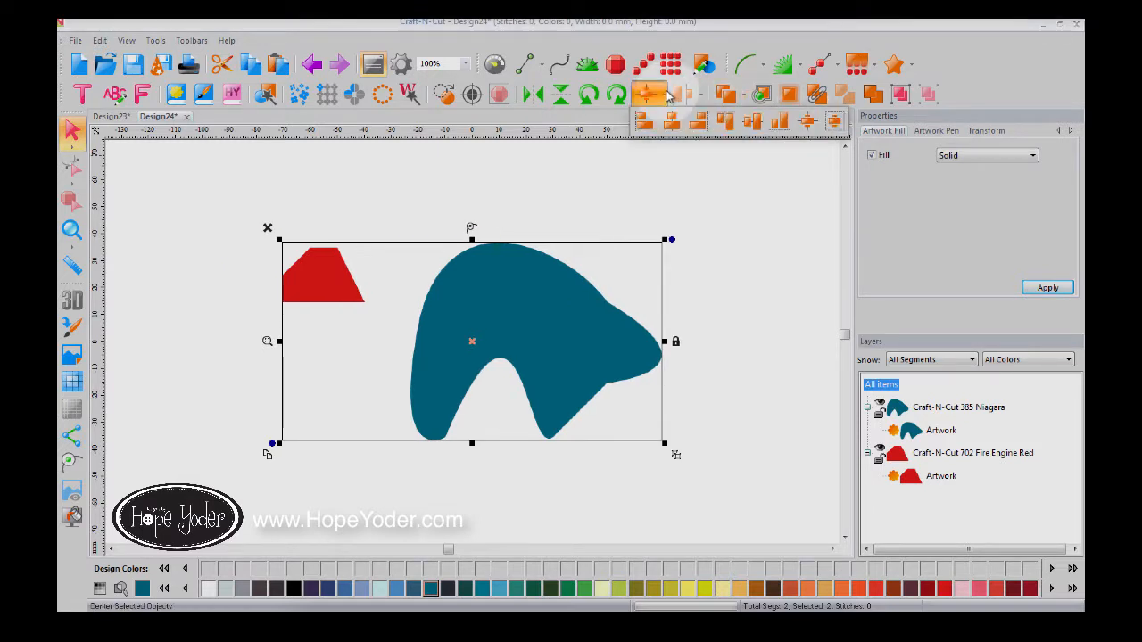
{"action": "left_click", "coordinate": [835, 121]}
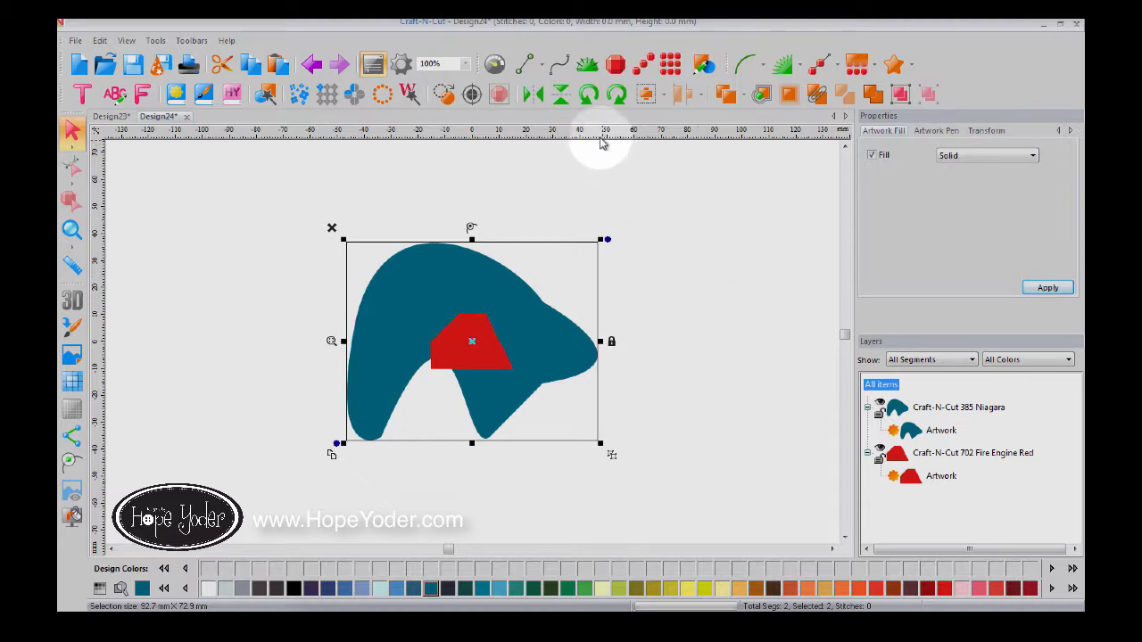
Step: Start a new blank design, Design25, leaving the grid hidden
{"action": "left_click", "coordinate": [78, 64]}
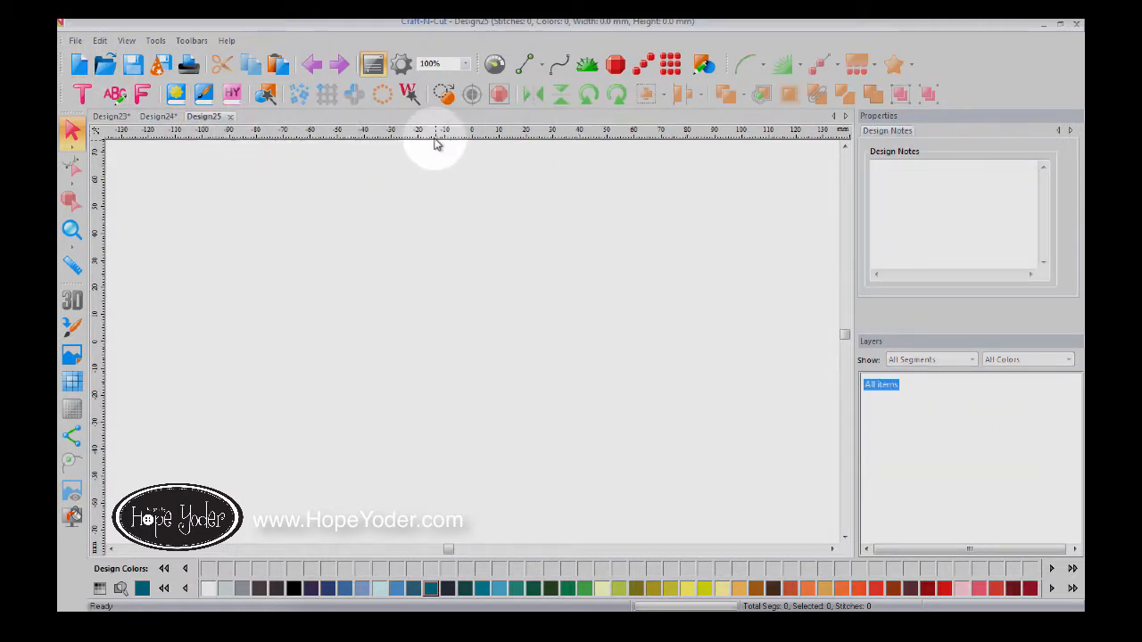
{"action": "left_click", "coordinate": [72, 382]}
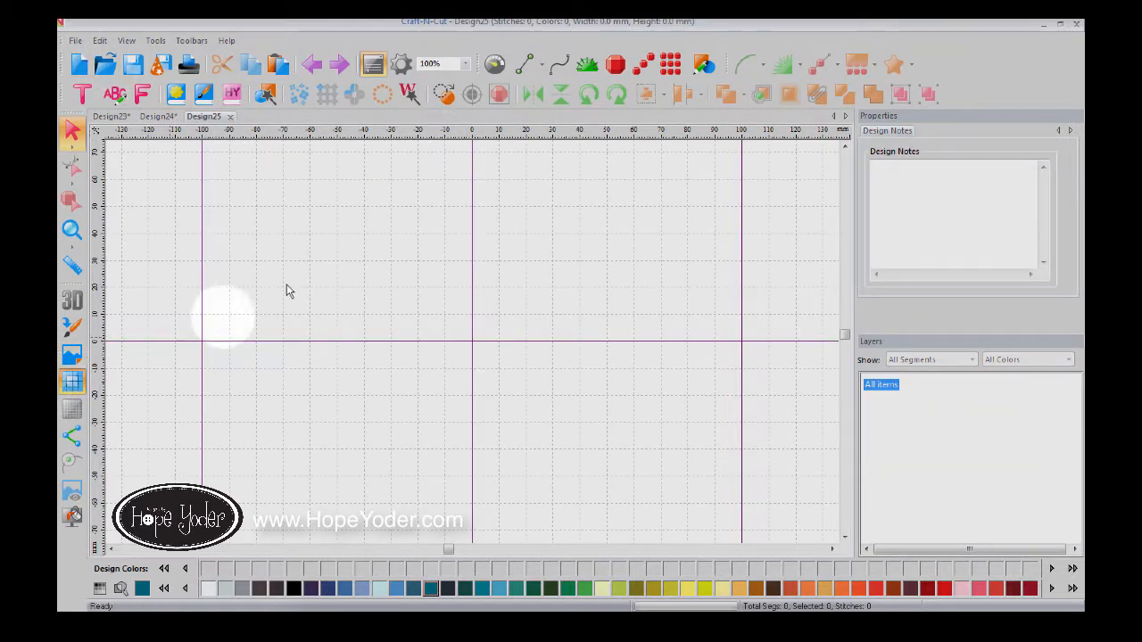
{"action": "left_click", "coordinate": [75, 389]}
Step: Drag out two horizontal and four vertical guidelines across the canvas
{"action": "left_click_drag", "start_coordinate": [480, 132], "coordinate": [480, 272]}
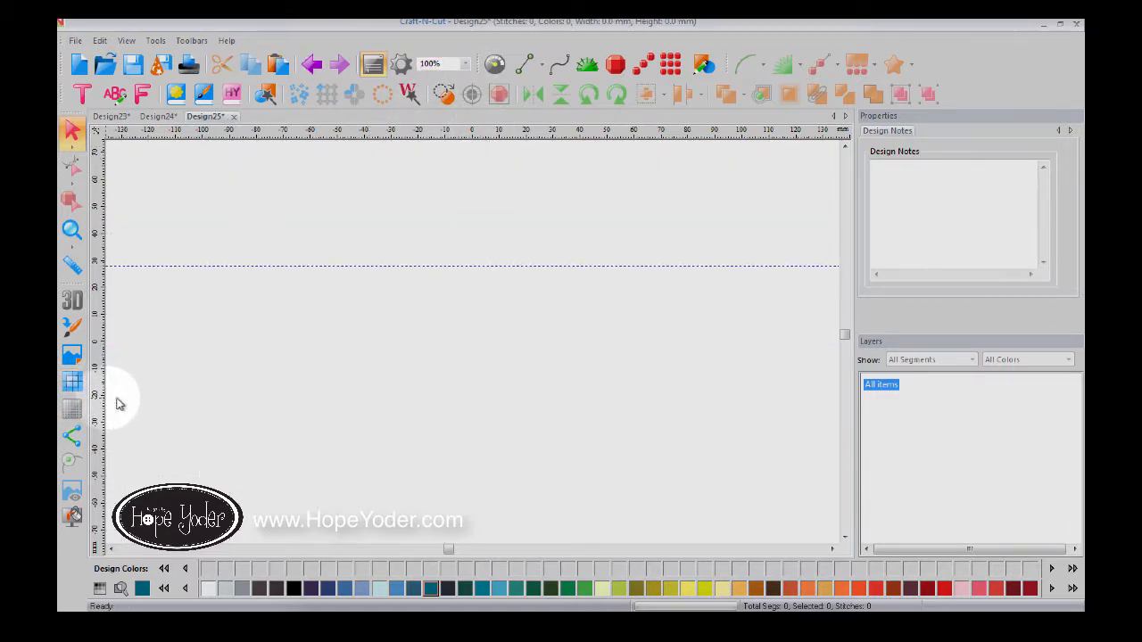
{"action": "left_click_drag", "start_coordinate": [117, 400], "coordinate": [355, 402]}
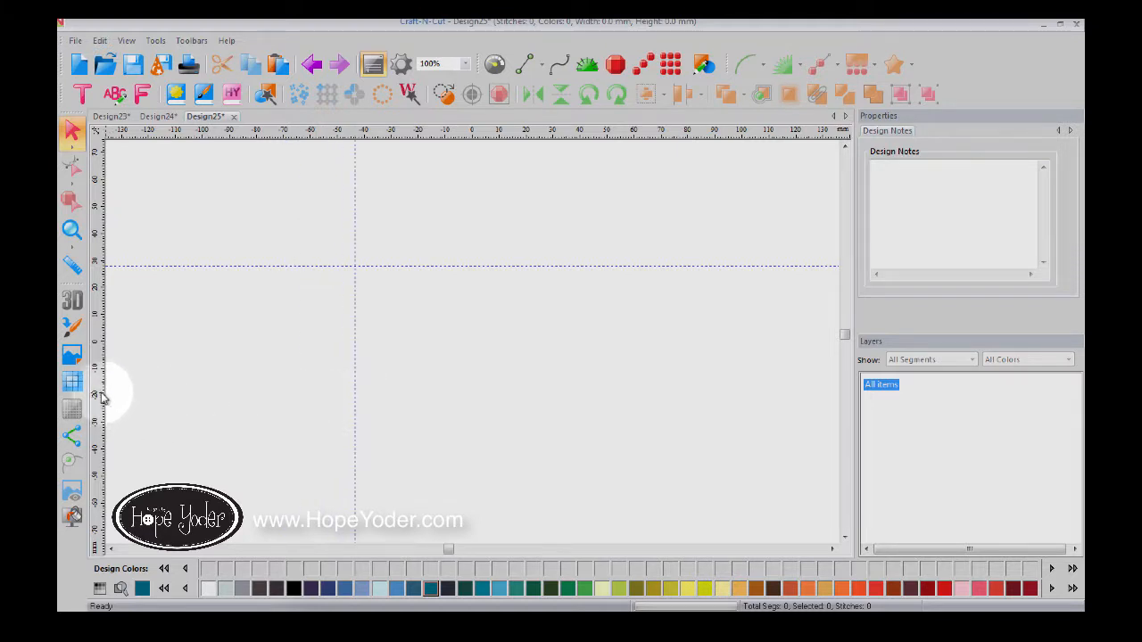
{"action": "left_click_drag", "start_coordinate": [101, 398], "coordinate": [622, 384]}
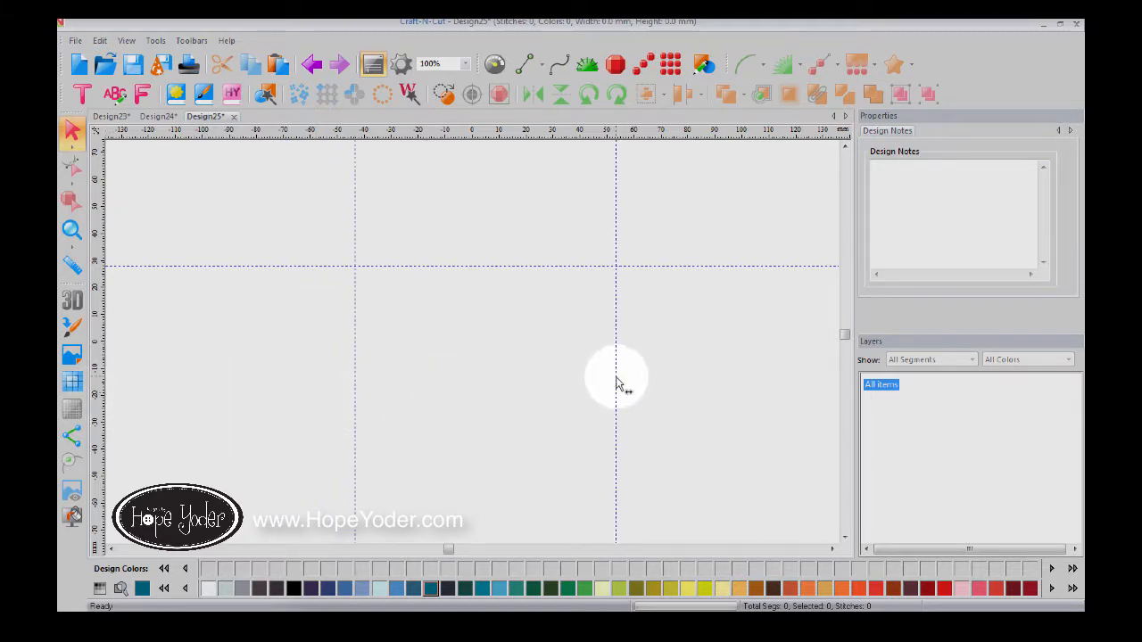
{"action": "left_click_drag", "start_coordinate": [538, 141], "coordinate": [529, 431]}
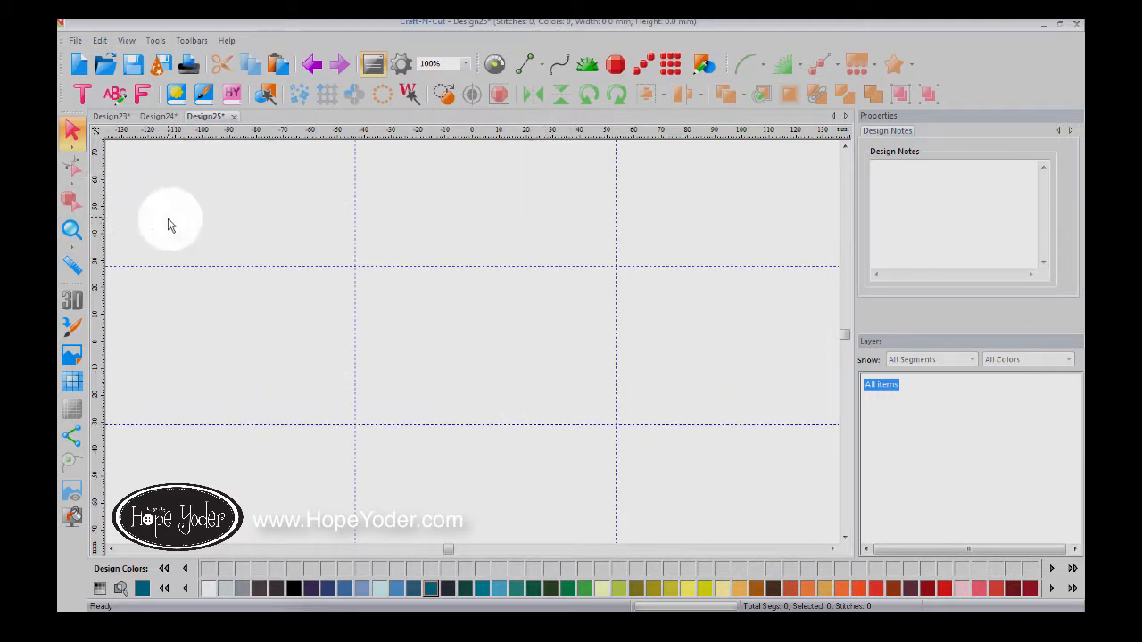
{"action": "left_click_drag", "start_coordinate": [373, 235], "coordinate": [398, 240]}
{"action": "left_click_drag", "start_coordinate": [107, 280], "coordinate": [577, 264]}
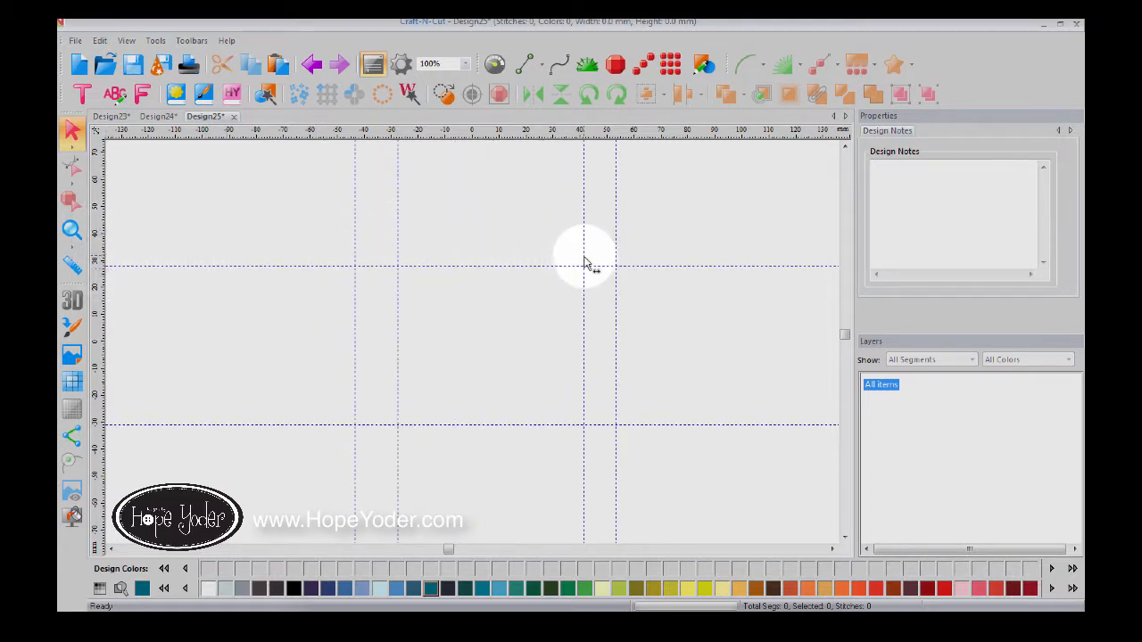
Step: Turn off snap to grid and snap to anchors from the ruler menu
{"action": "right_click", "coordinate": [538, 134]}
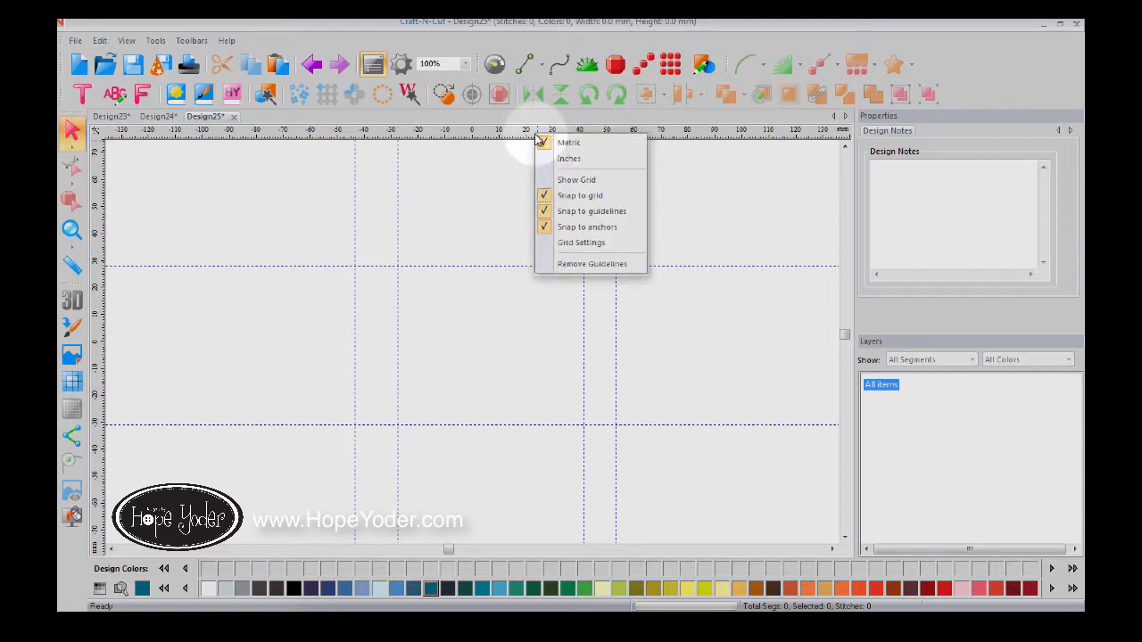
{"action": "left_click", "coordinate": [545, 195]}
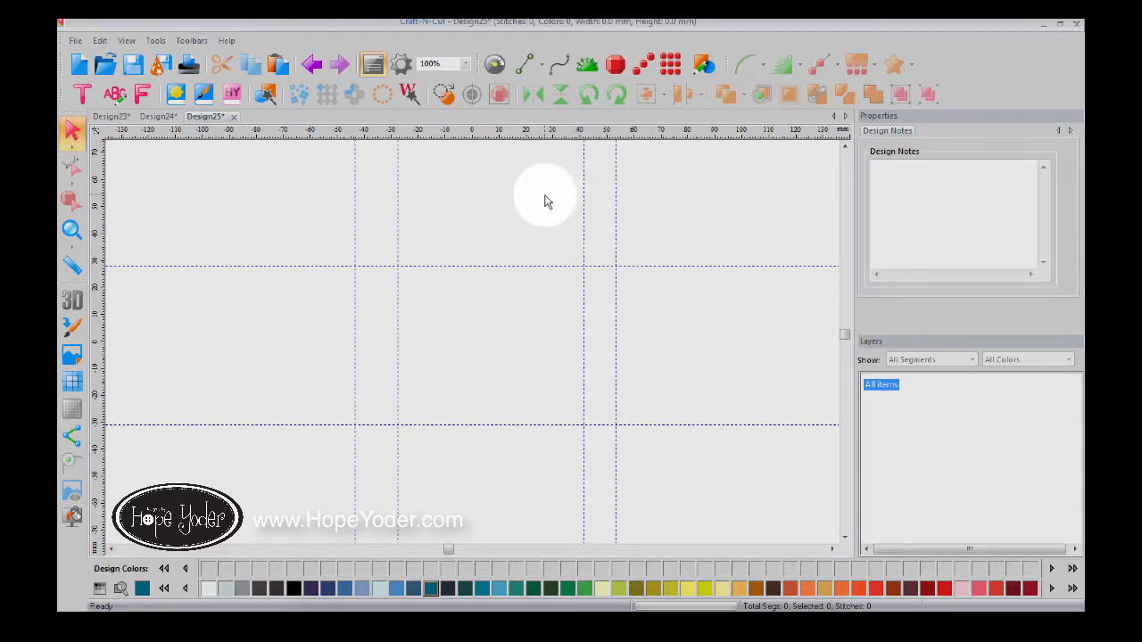
{"action": "right_click", "coordinate": [563, 134]}
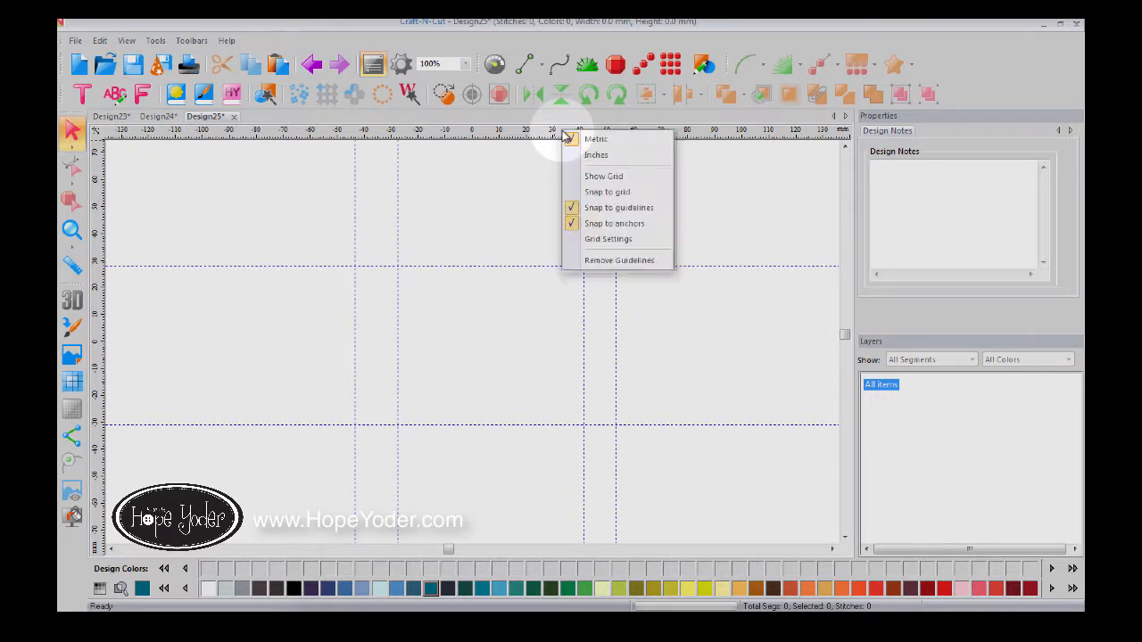
{"action": "left_click", "coordinate": [609, 225]}
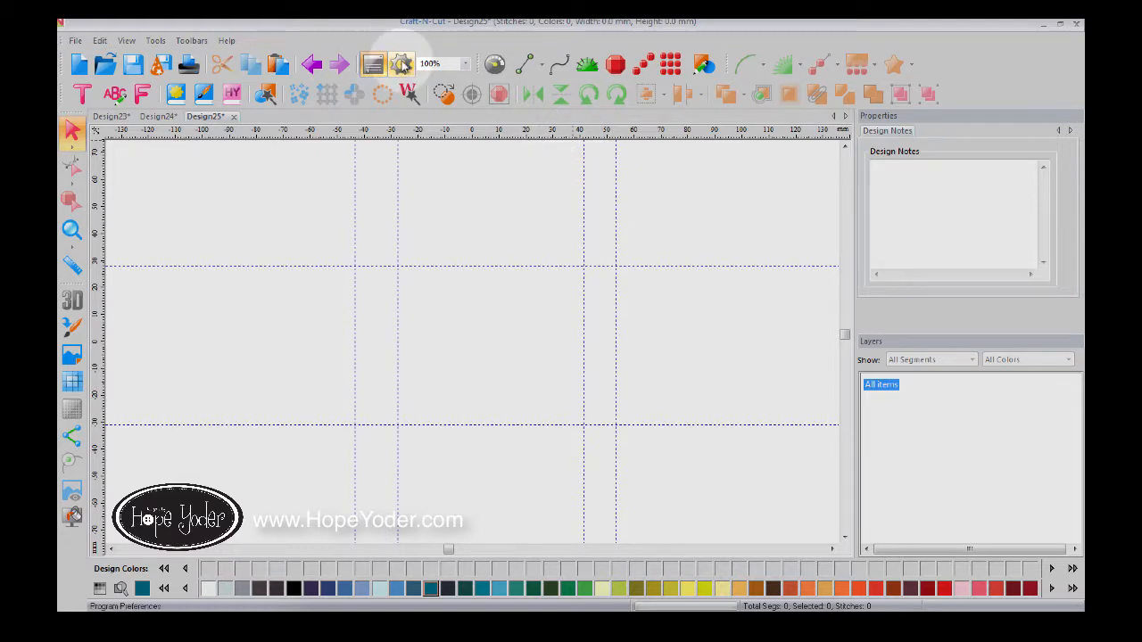
Step: Confirm the grid snap settings in Preferences, leaving only guideline snapping on
{"action": "left_click", "coordinate": [402, 64]}
{"action": "left_click", "coordinate": [526, 188]}
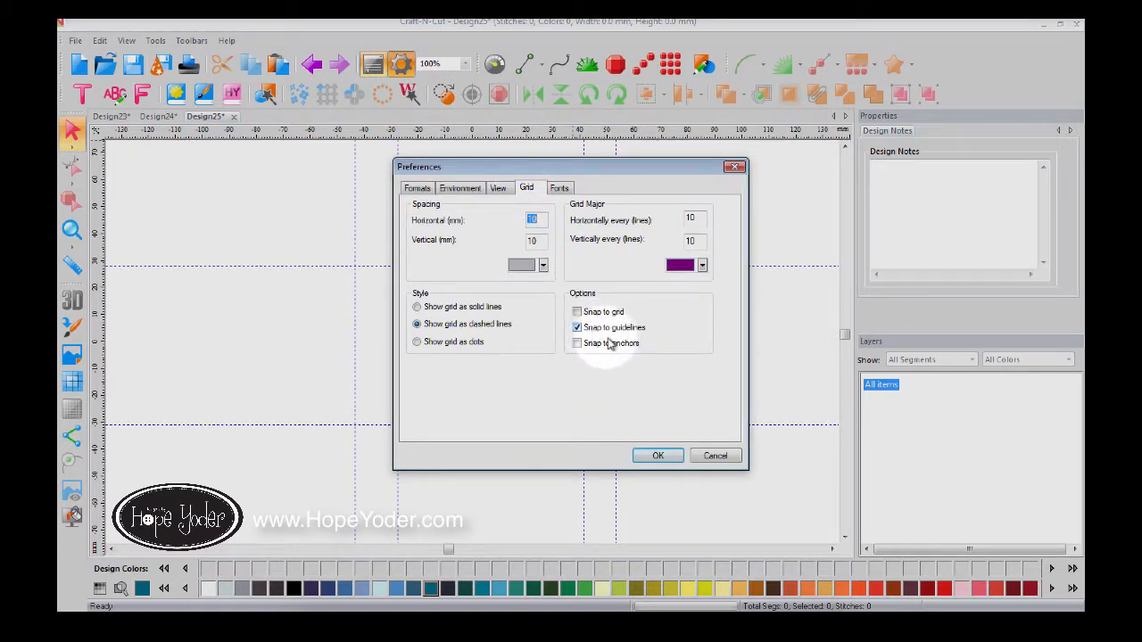
{"action": "left_click", "coordinate": [663, 456]}
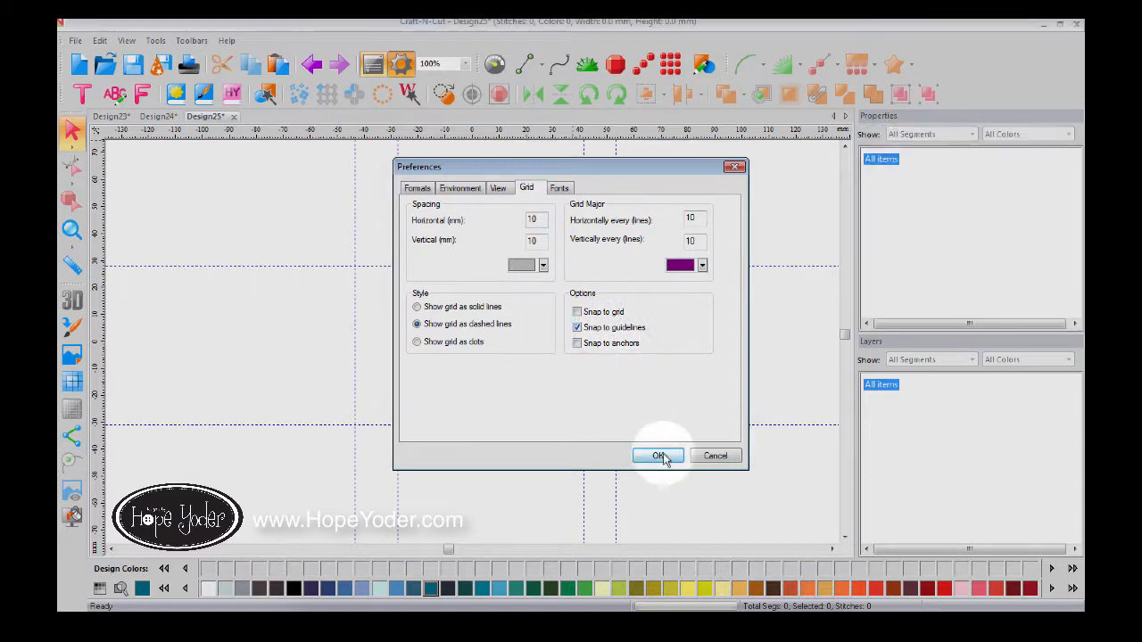
{"action": "left_click", "coordinate": [533, 69]}
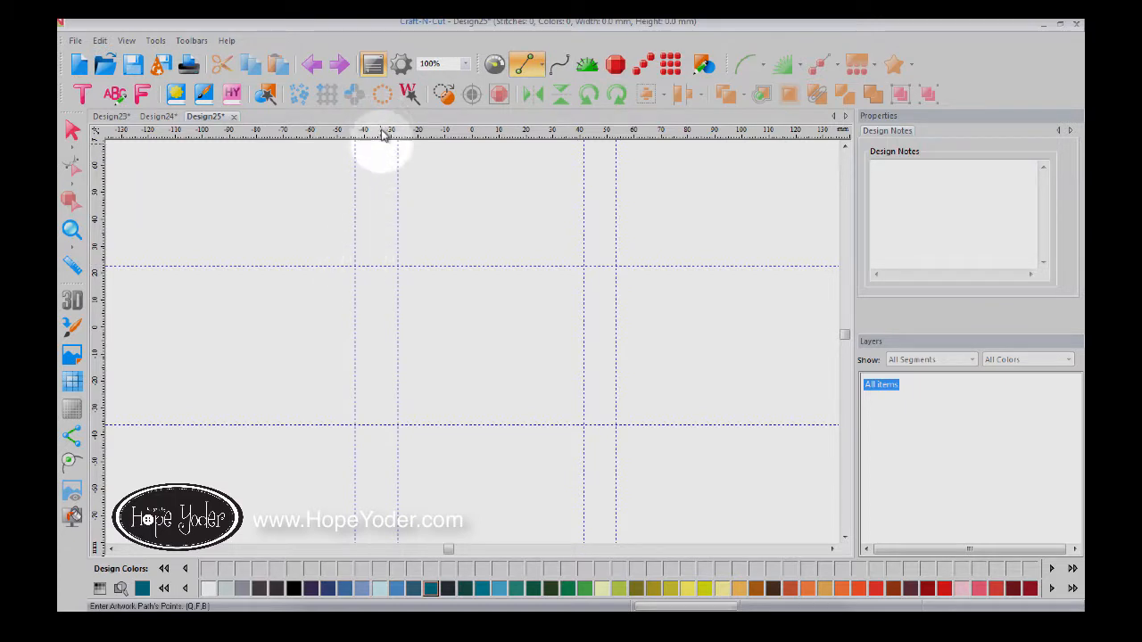
Step: Draw a closed straight-edged outline with corners on the guide intersections, ending at the start point
{"action": "left_click", "coordinate": [354, 266]}
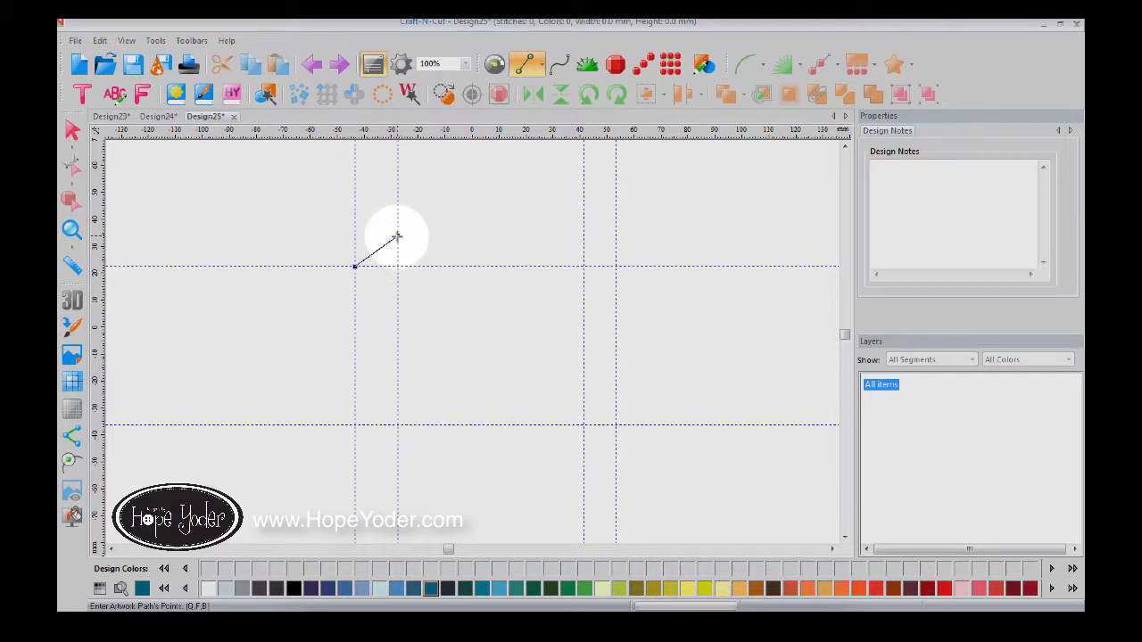
{"action": "left_click", "coordinate": [397, 236]}
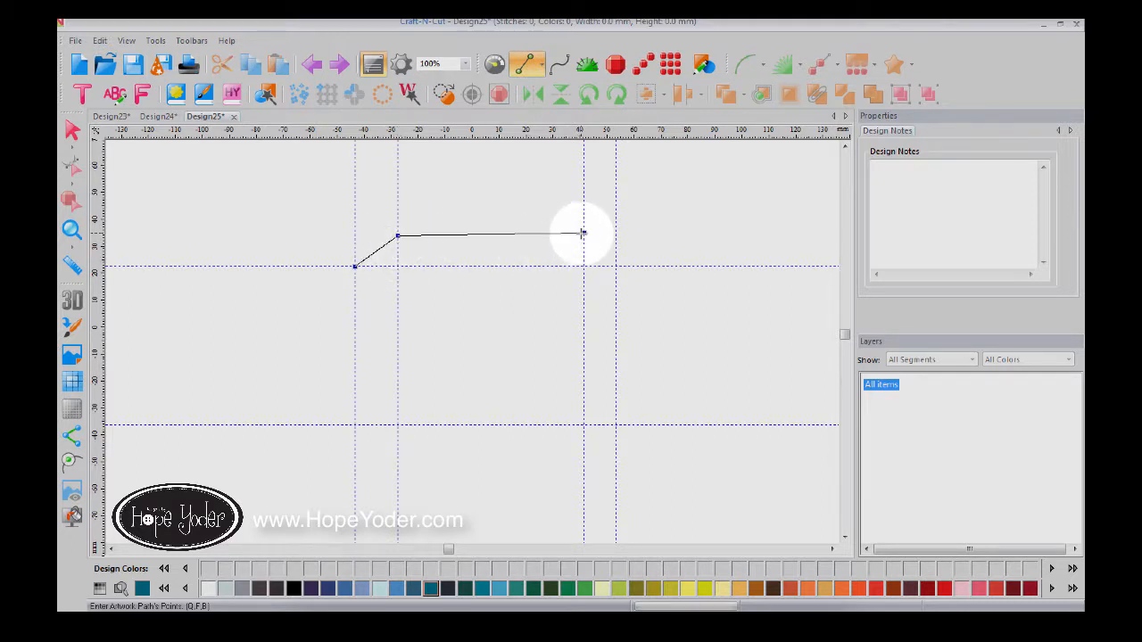
{"action": "left_click", "coordinate": [584, 232]}
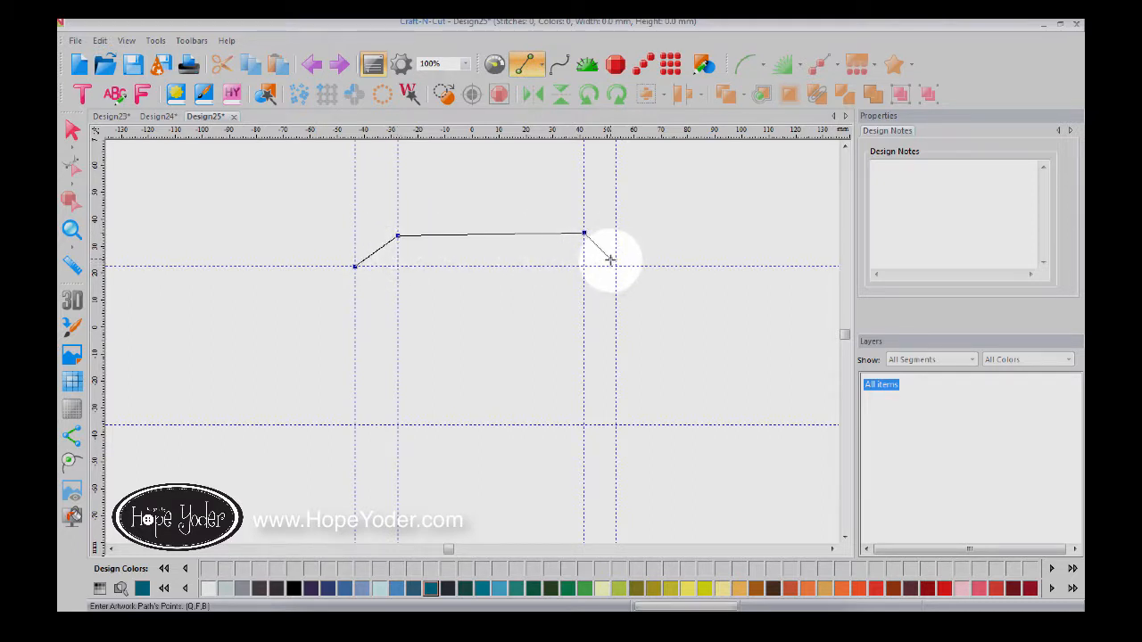
{"action": "left_click", "coordinate": [616, 266]}
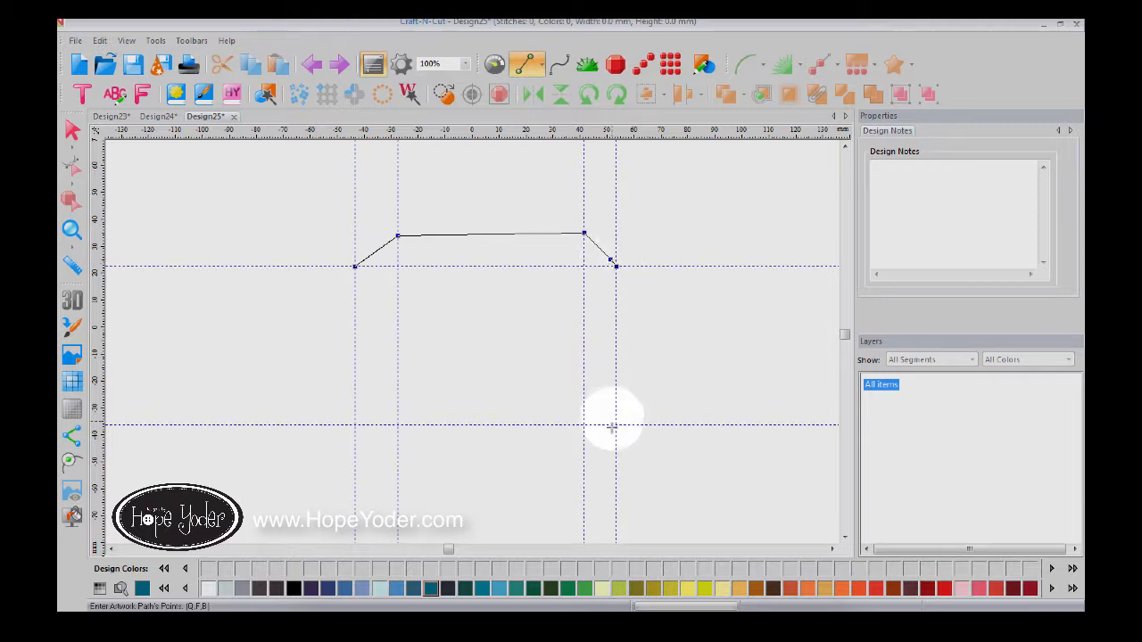
{"action": "left_click", "coordinate": [616, 424]}
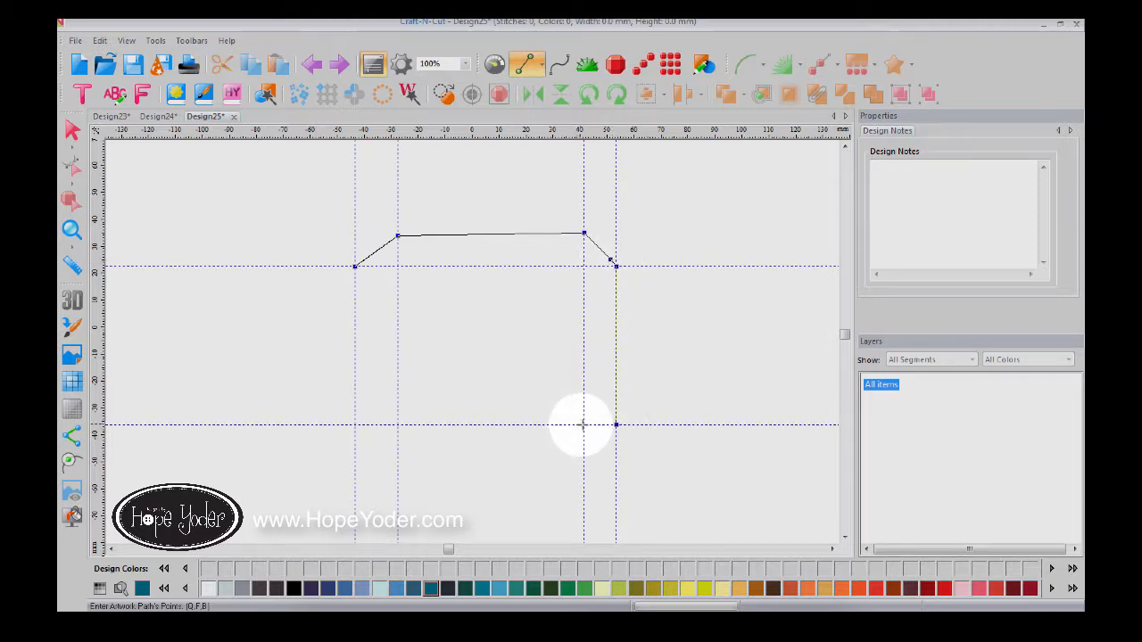
{"action": "left_click", "coordinate": [583, 424]}
{"action": "left_click", "coordinate": [583, 266]}
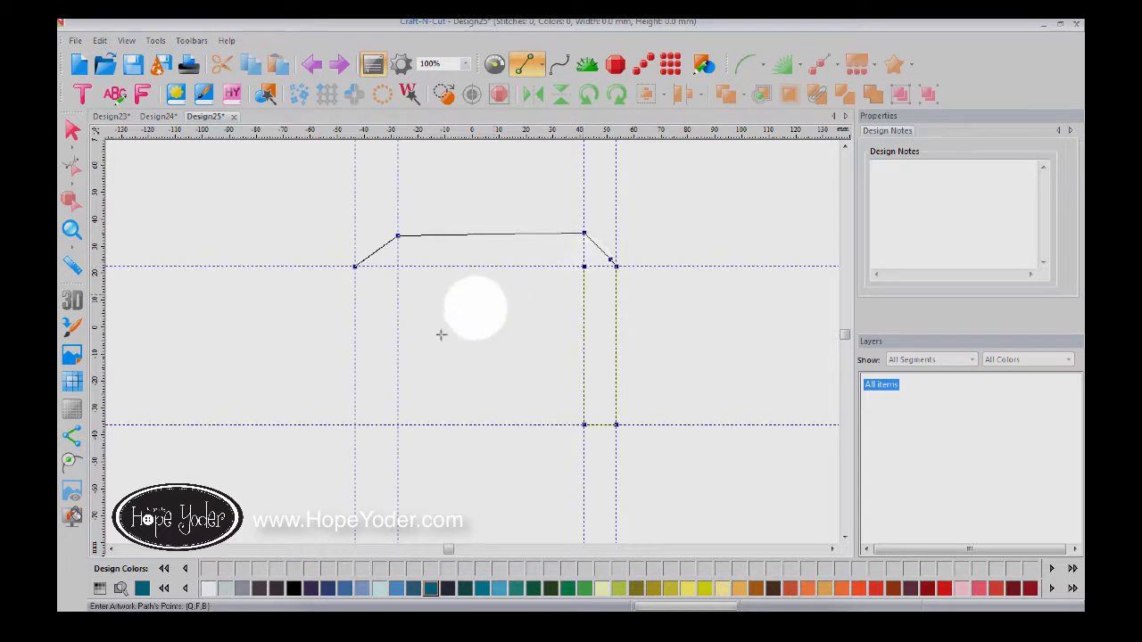
{"action": "left_click", "coordinate": [398, 424]}
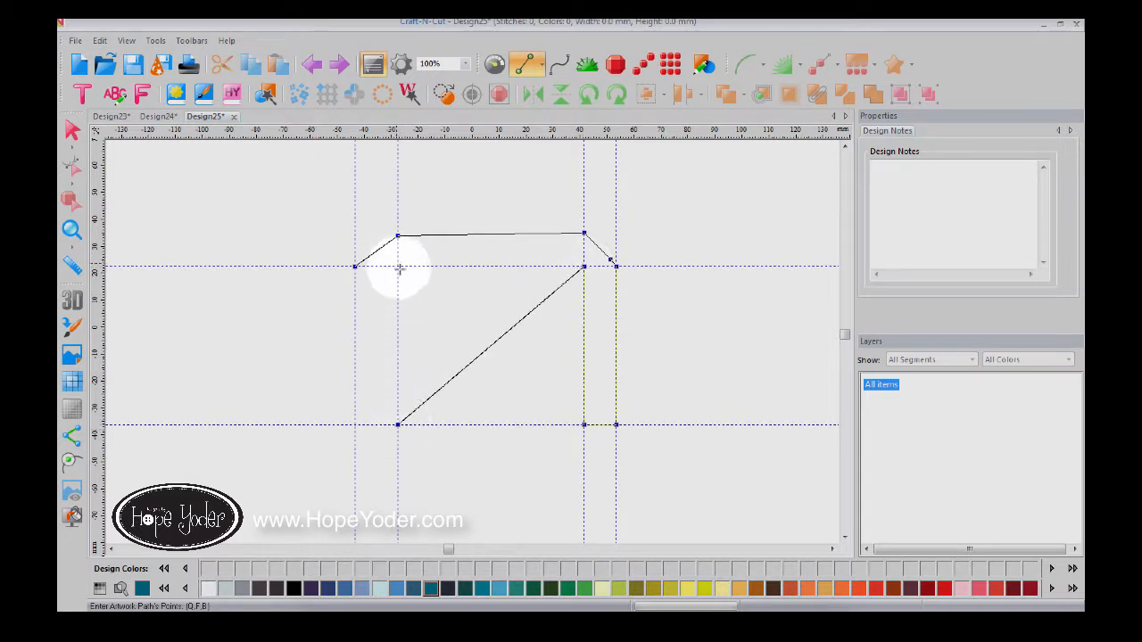
{"action": "left_click", "coordinate": [355, 424]}
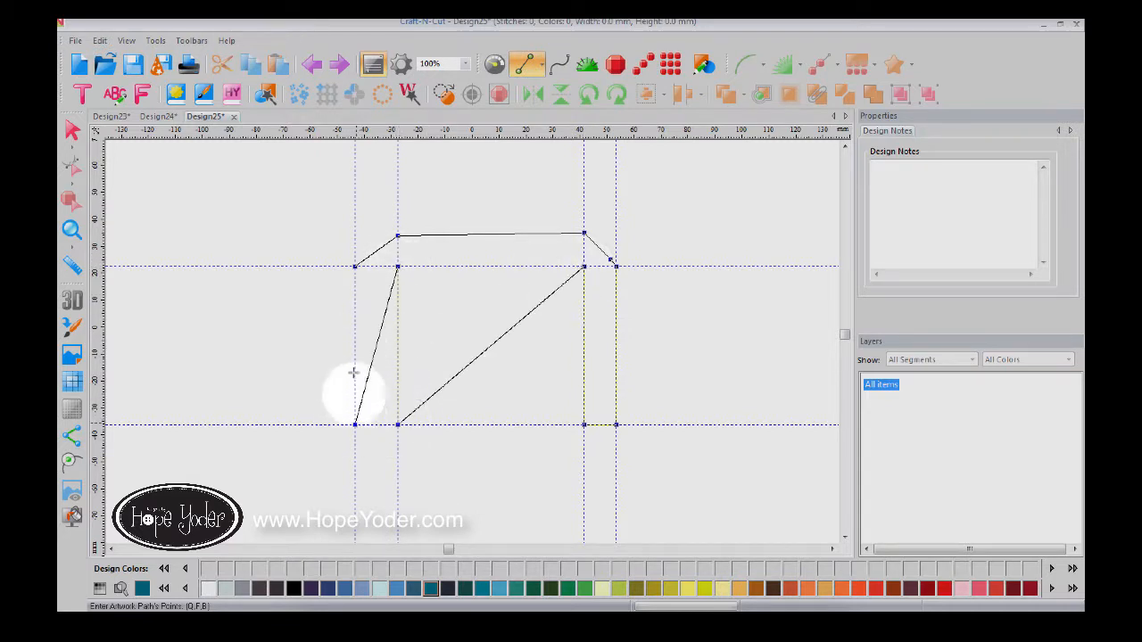
{"action": "left_click", "coordinate": [354, 268]}
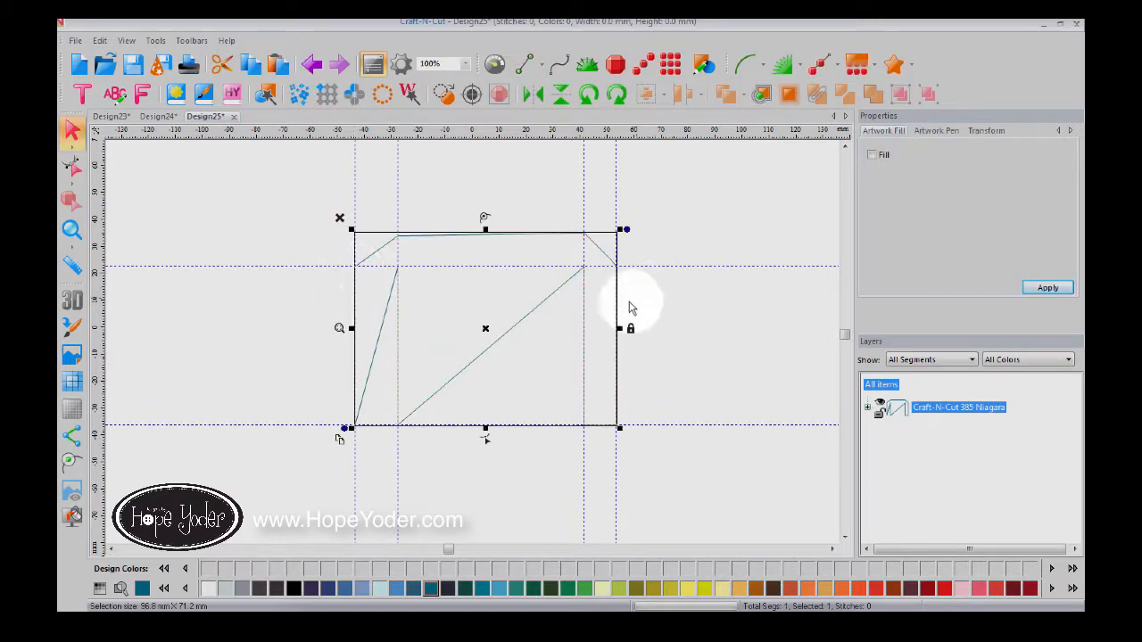
{"action": "left_click", "coordinate": [871, 156]}
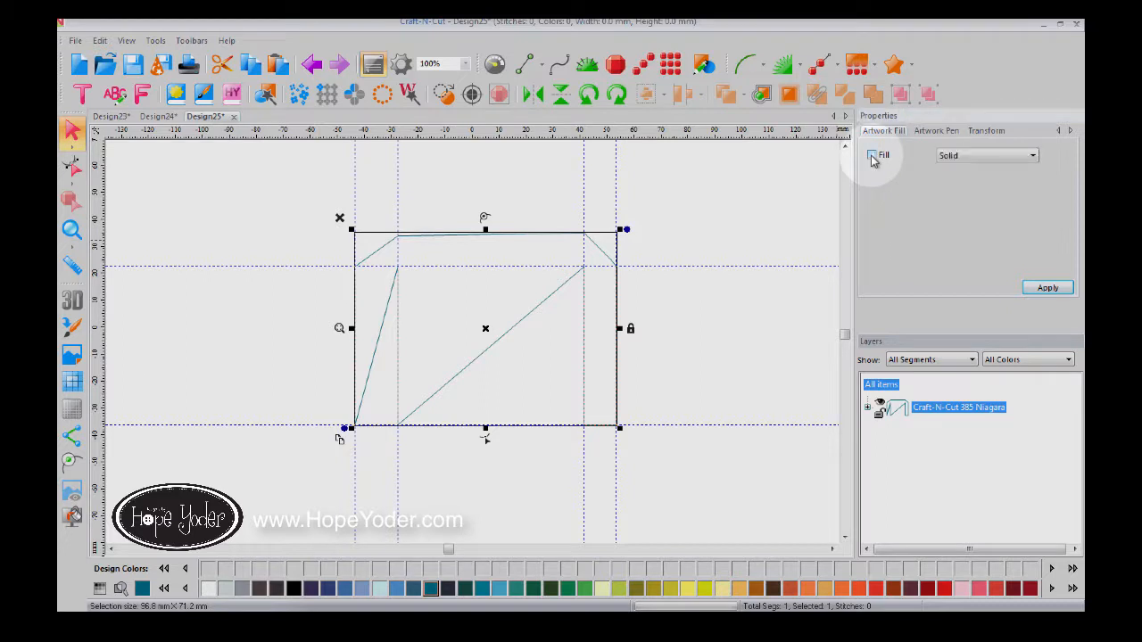
{"action": "left_click", "coordinate": [1022, 294]}
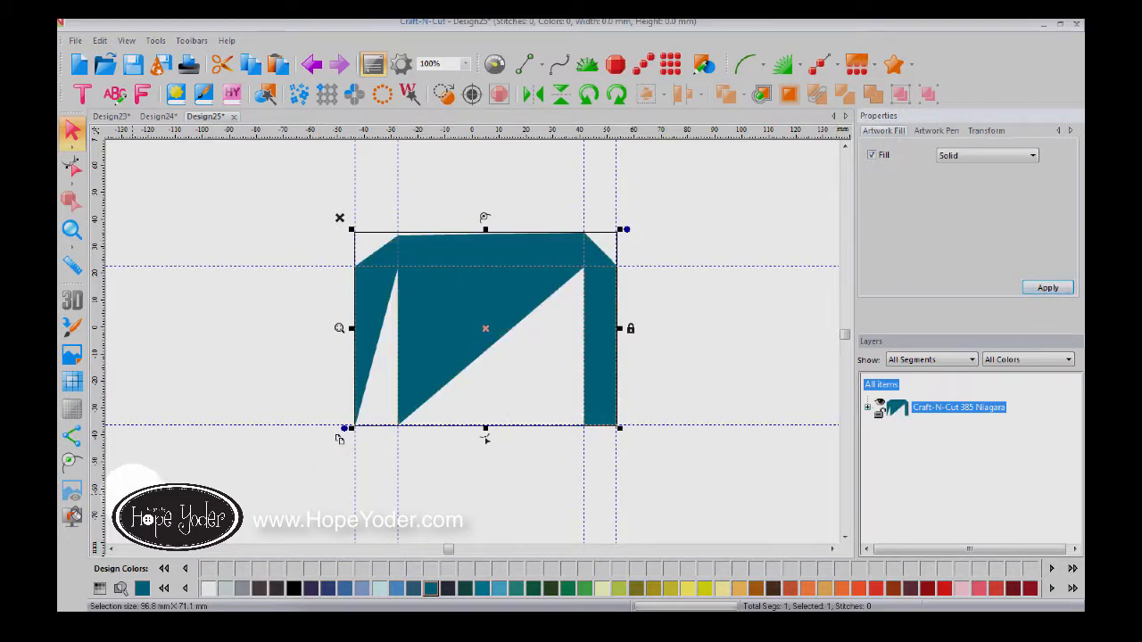
{"action": "left_click", "coordinate": [872, 154]}
{"action": "left_click", "coordinate": [1035, 288]}
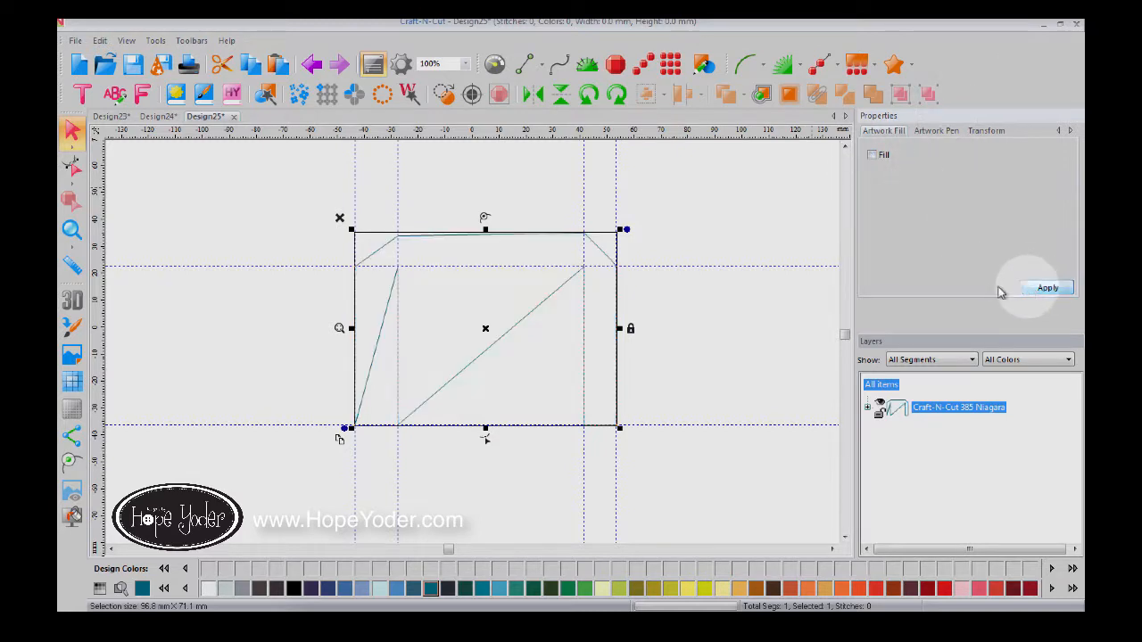
{"action": "left_click", "coordinate": [700, 282]}
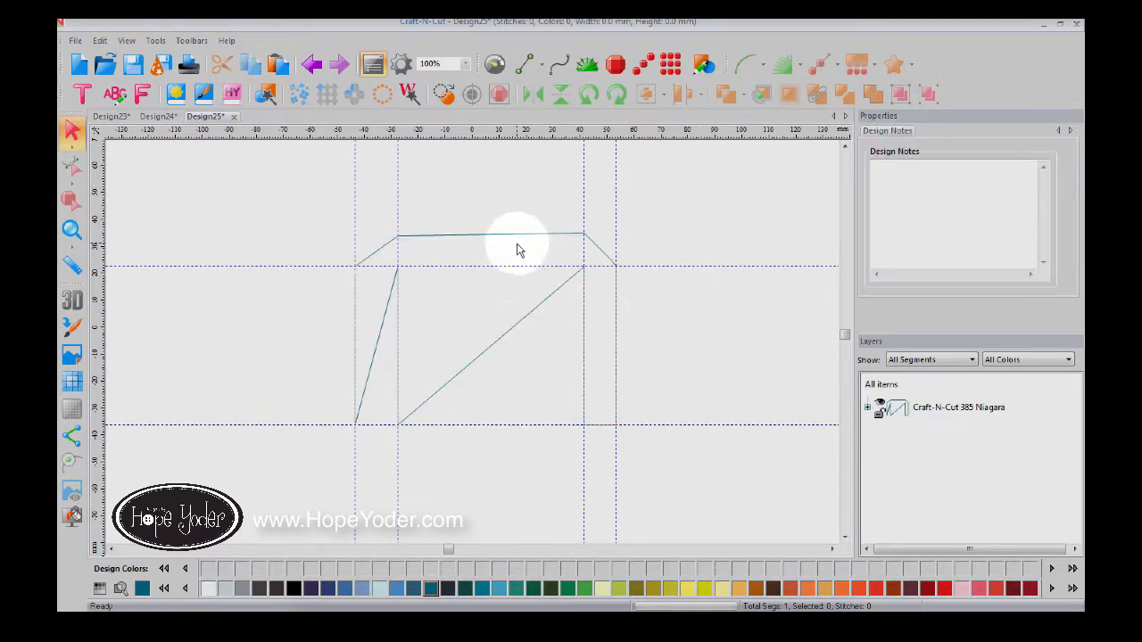
Step: Move the shape left off its guidelines and zoom in closely on its upper-left corner
{"action": "left_click_drag", "start_coordinate": [520, 235], "coordinate": [276, 236]}
{"action": "left_click", "coordinate": [71, 230]}
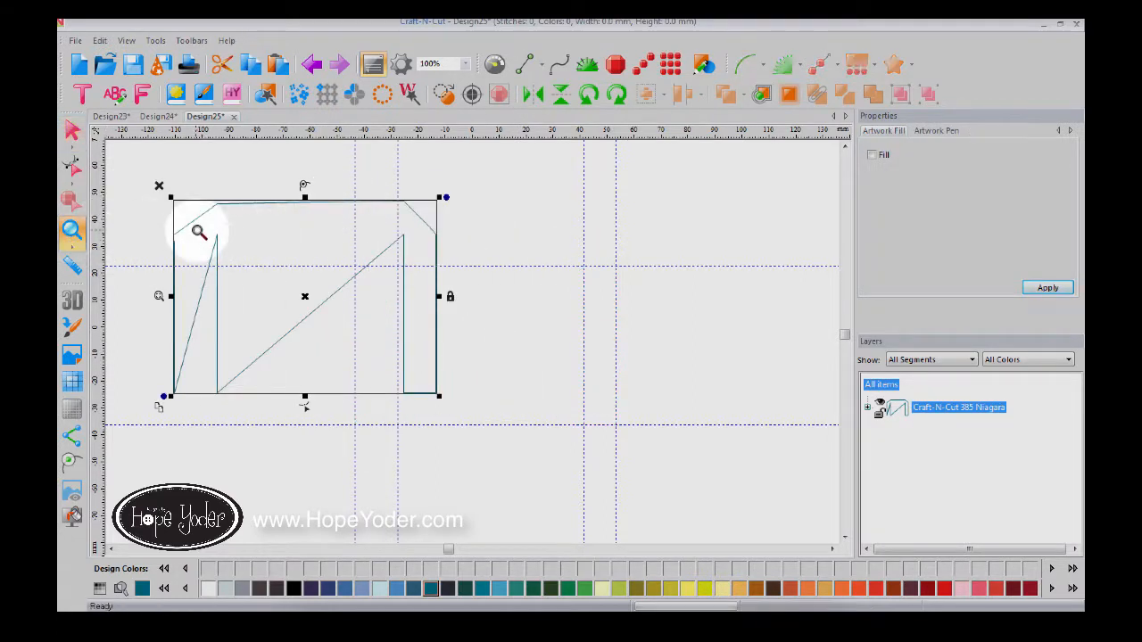
{"action": "left_click_drag", "start_coordinate": [138, 221], "coordinate": [211, 271]}
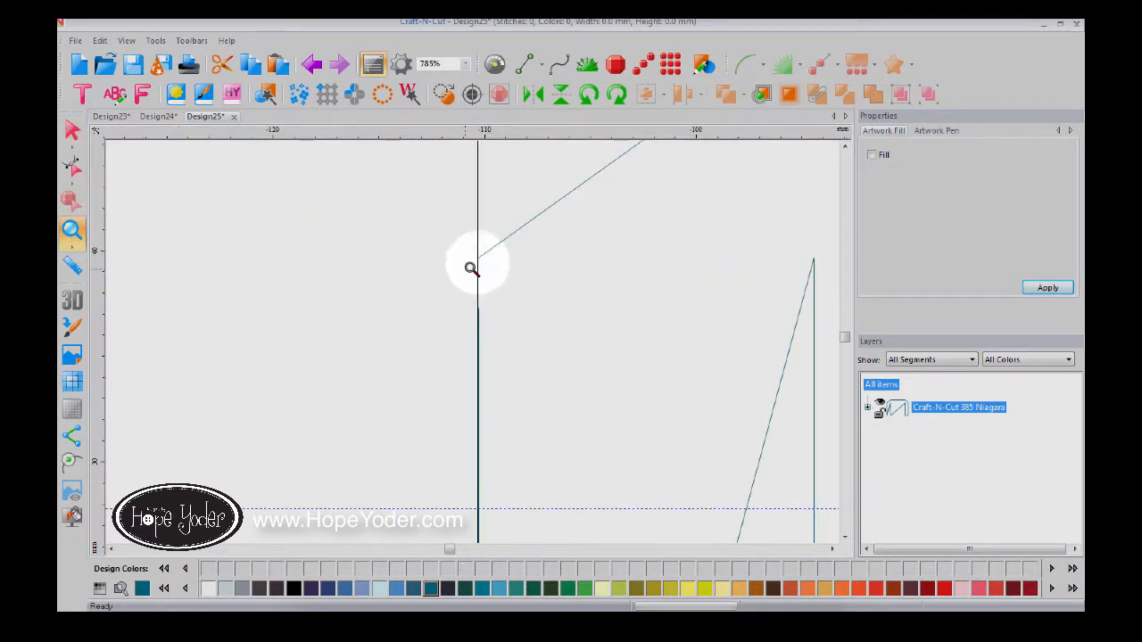
{"action": "left_click", "coordinate": [972, 499]}
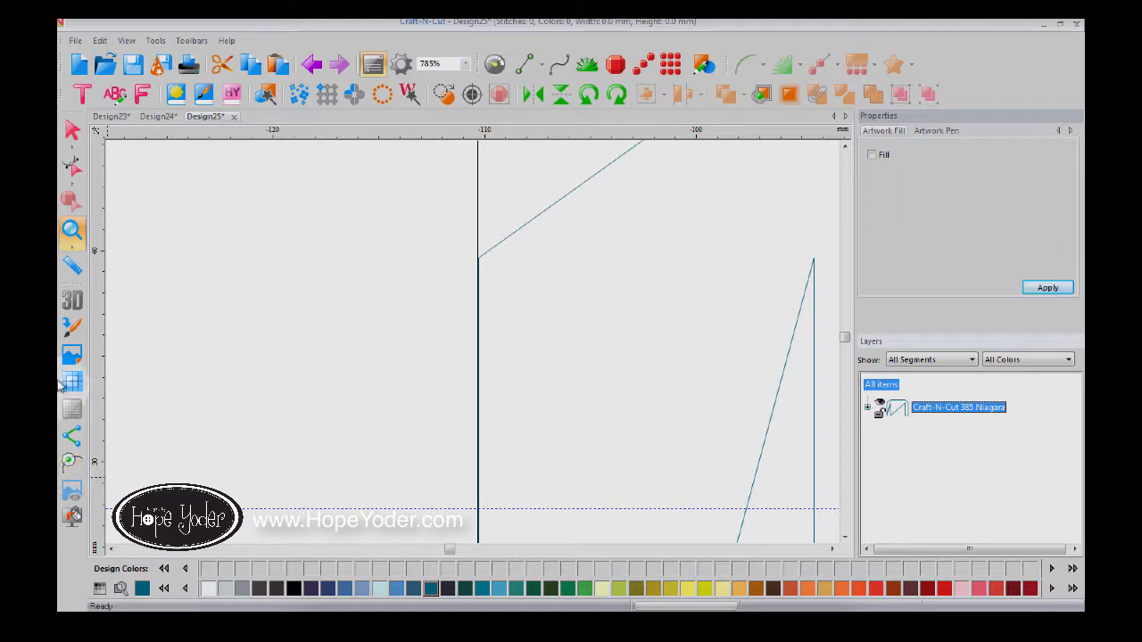
Step: Zoom back out to the whole shape and give it a solid teal fill
{"action": "double_click", "coordinate": [71, 234]}
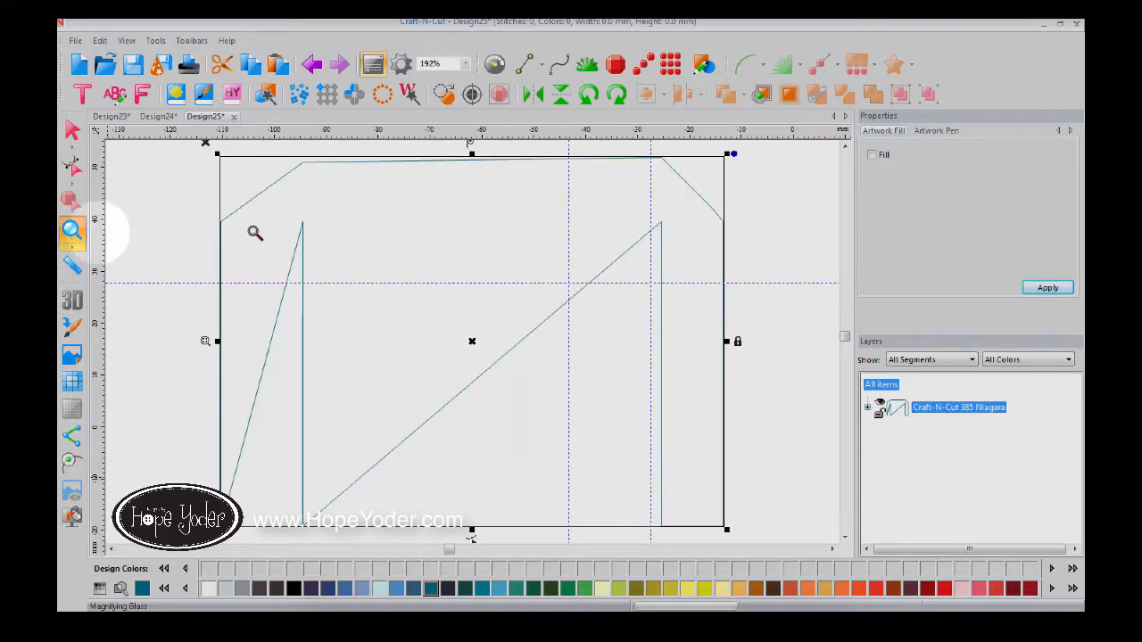
{"action": "left_click", "coordinate": [872, 155]}
{"action": "left_click", "coordinate": [1048, 288]}
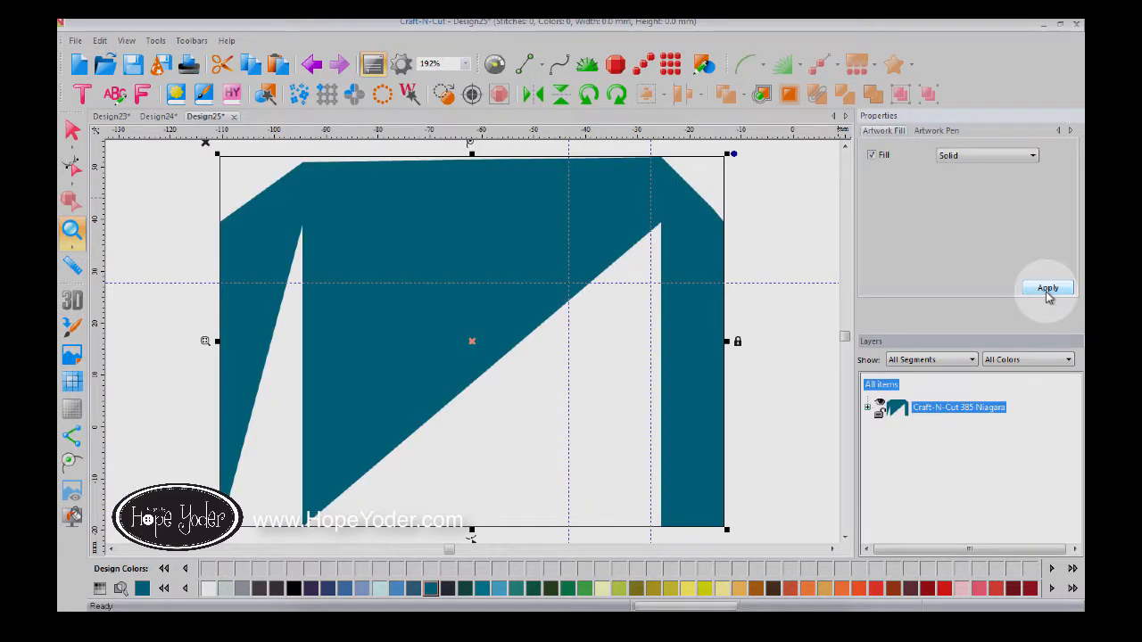